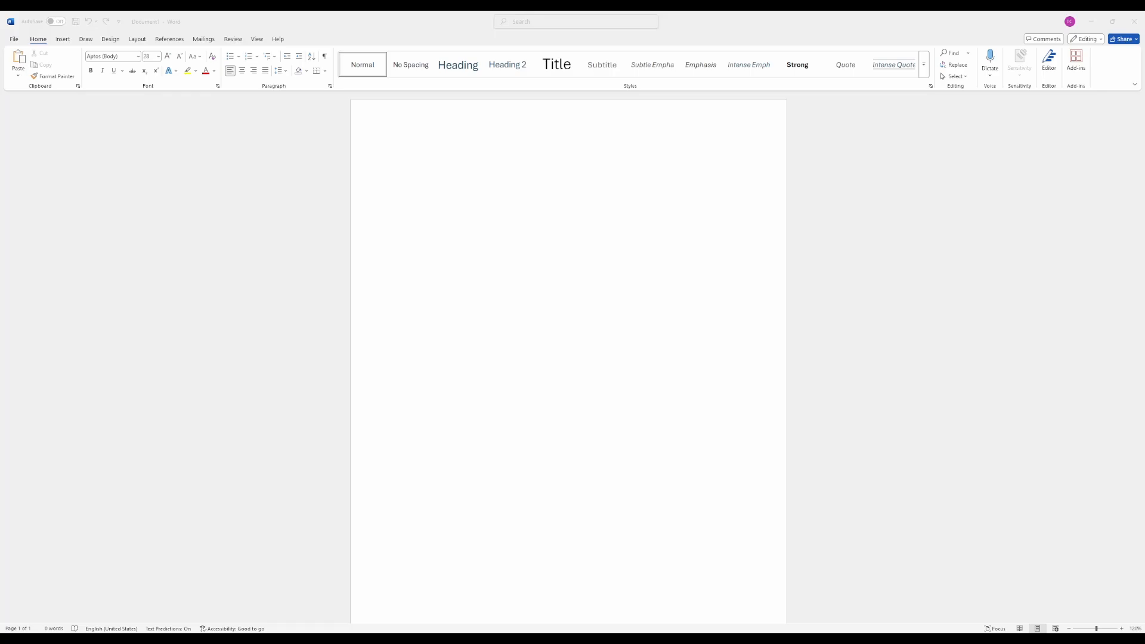
- Insert a new equation at the start of the blank page and enter y = mx + b
click(590, 192)
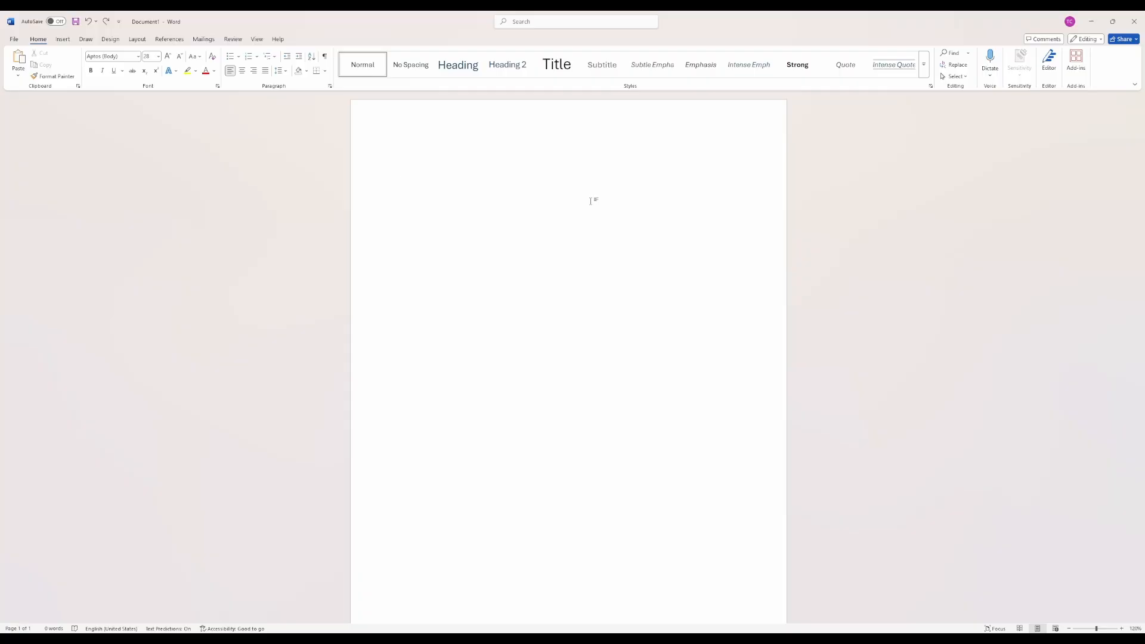
key(alt+equal)
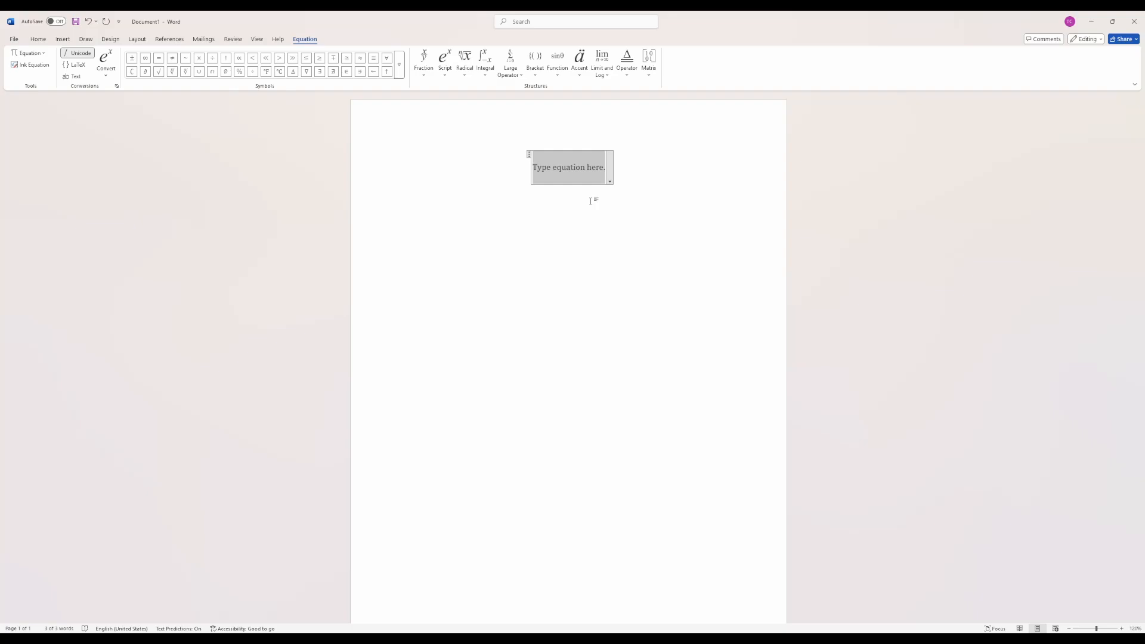
text(y = m)
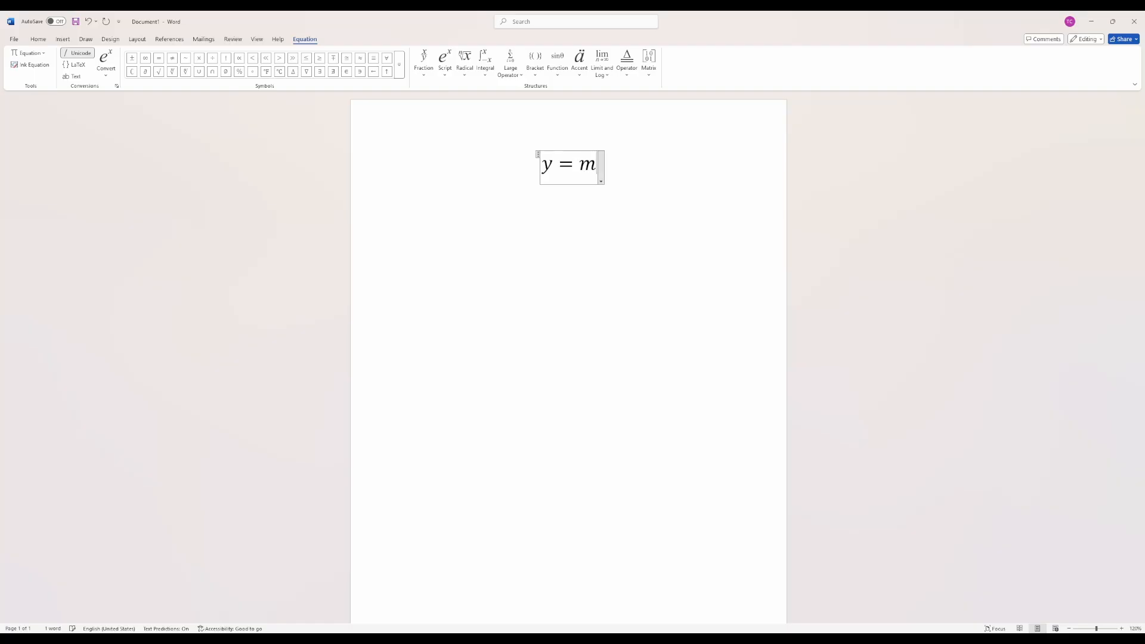
text(x + b)
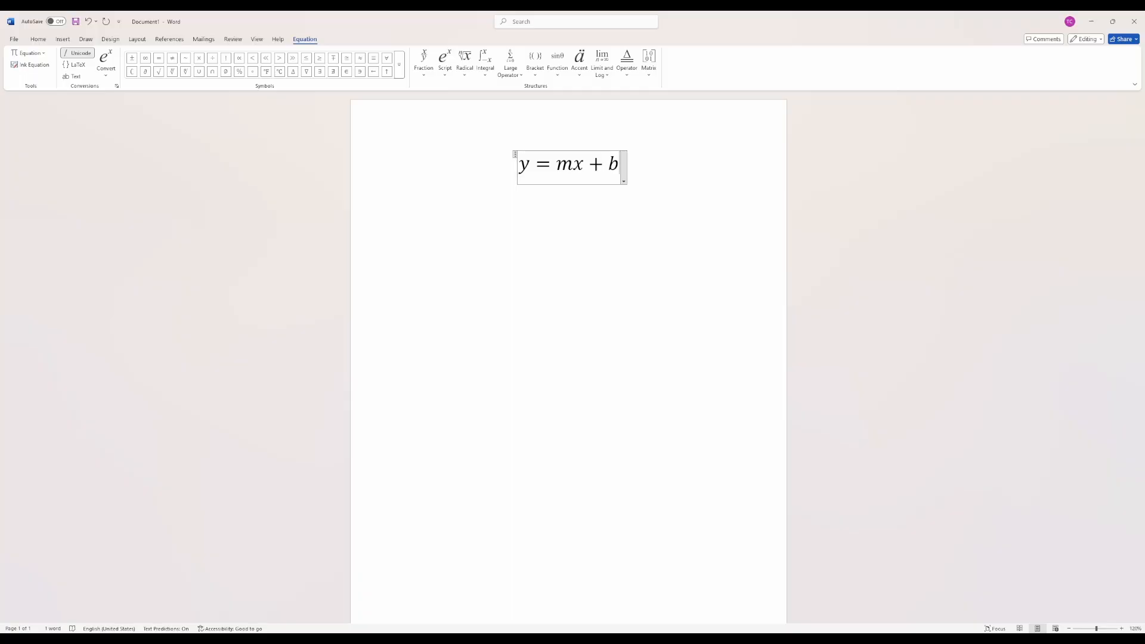
- Replace the equation's content with 0 = ax², with the 2 formatted as a superscript
key(BackSpace)
key(BackSpace)
key(BackSpace)
key(BackSpace)
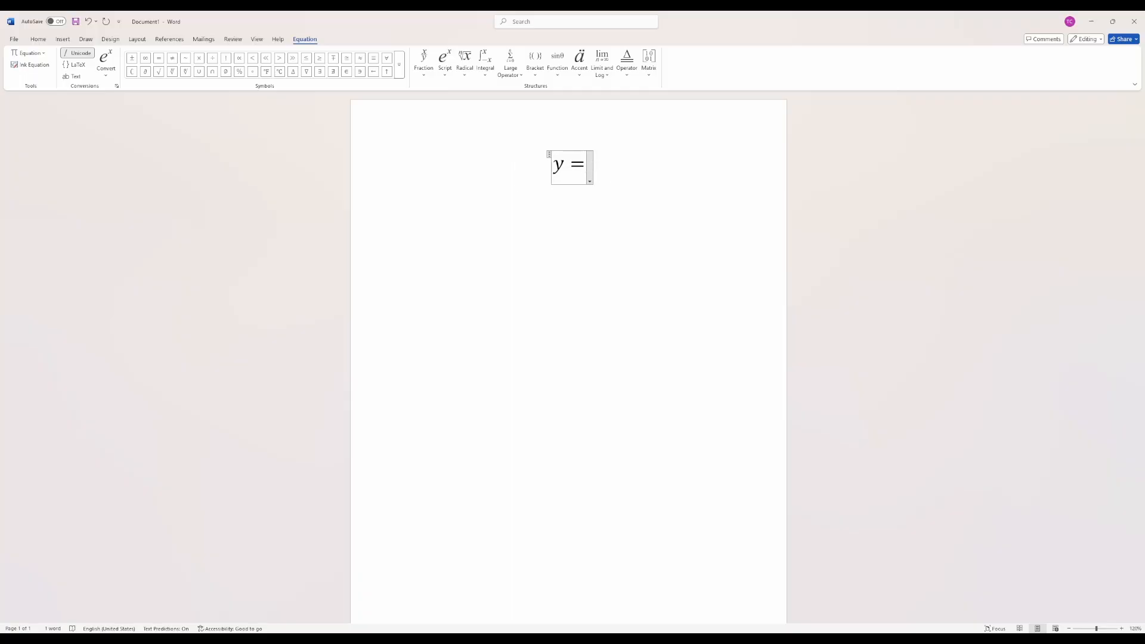
key(BackSpace)
key(BackSpace)
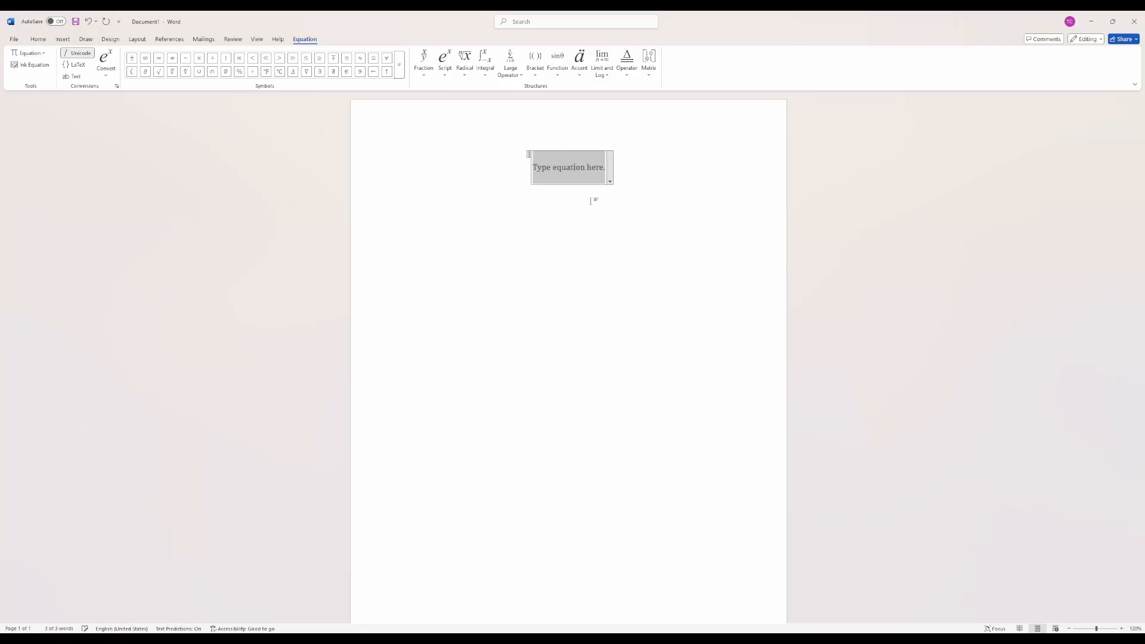
text(0=a)
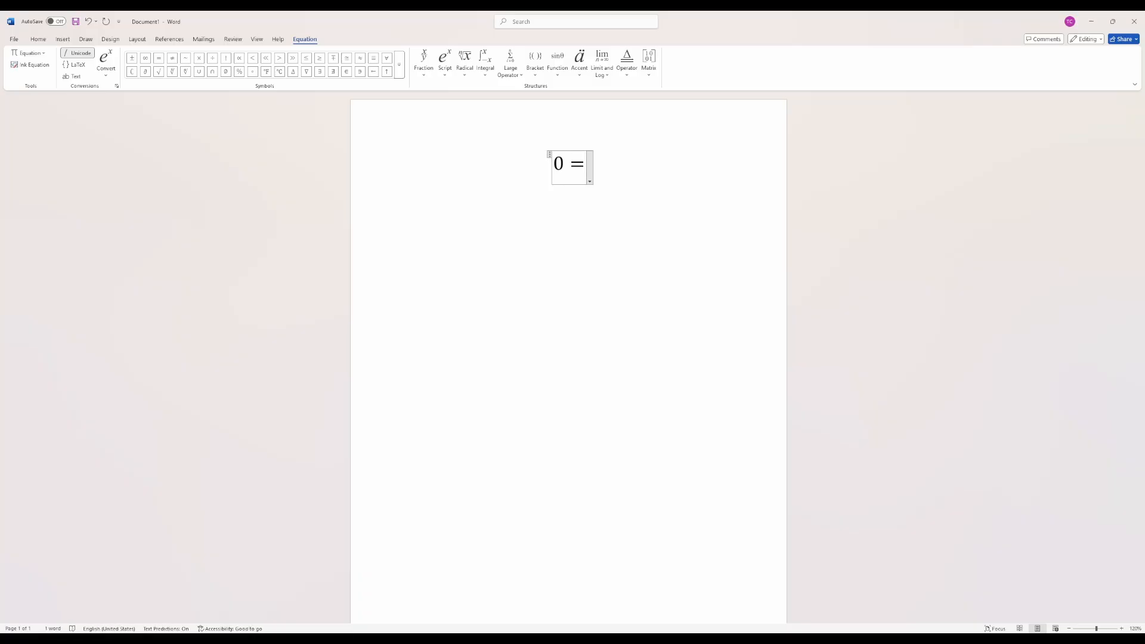
text(x^)
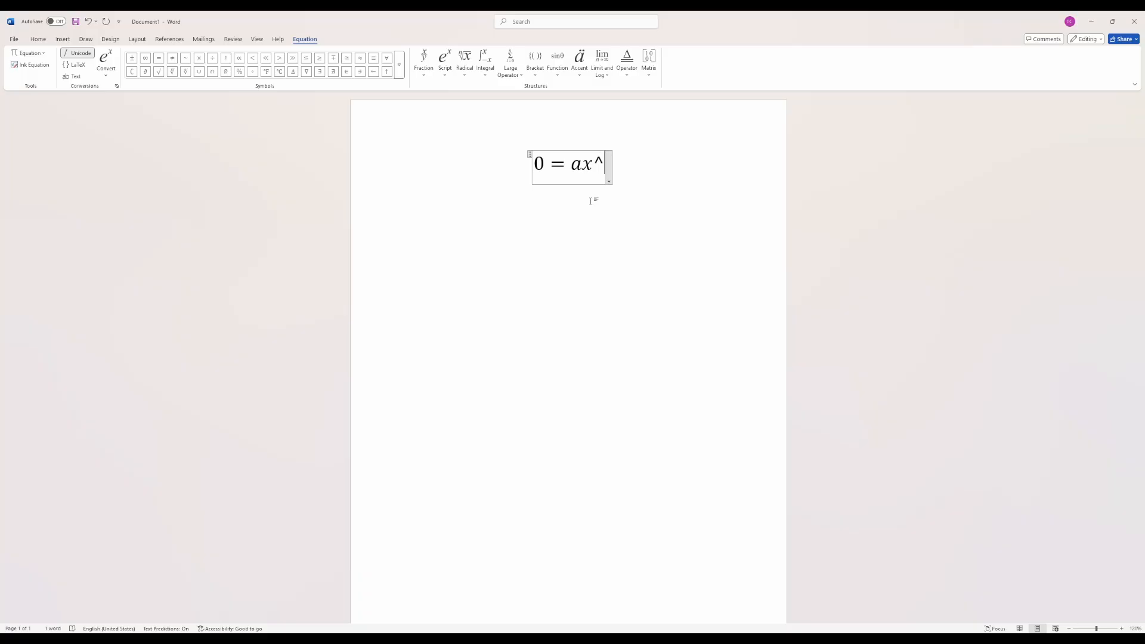
text(2)
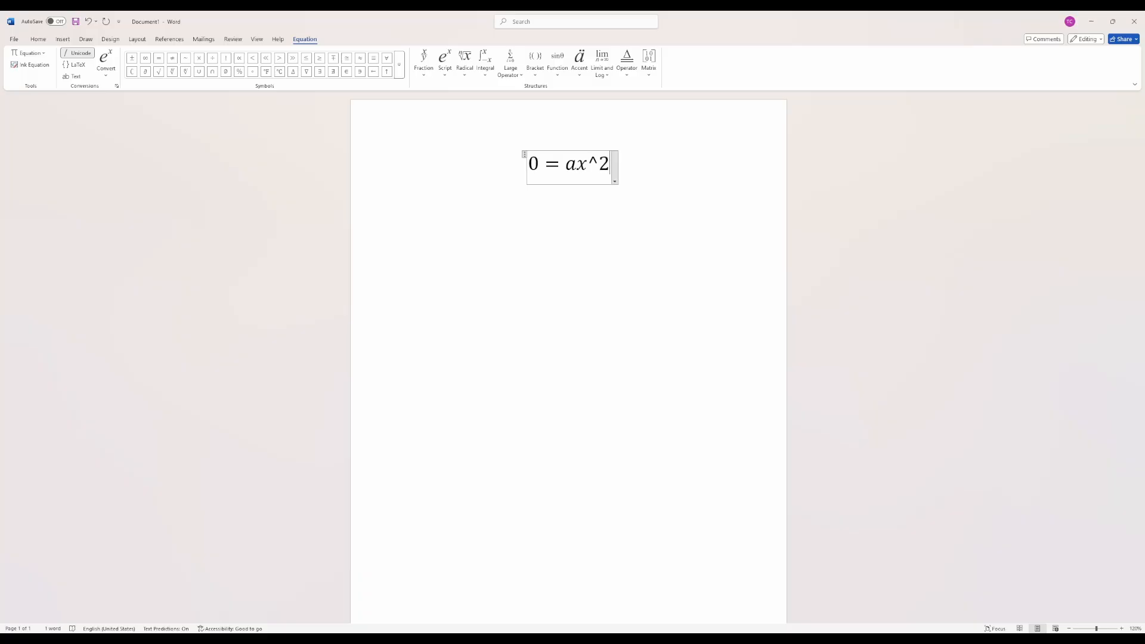
key(space)
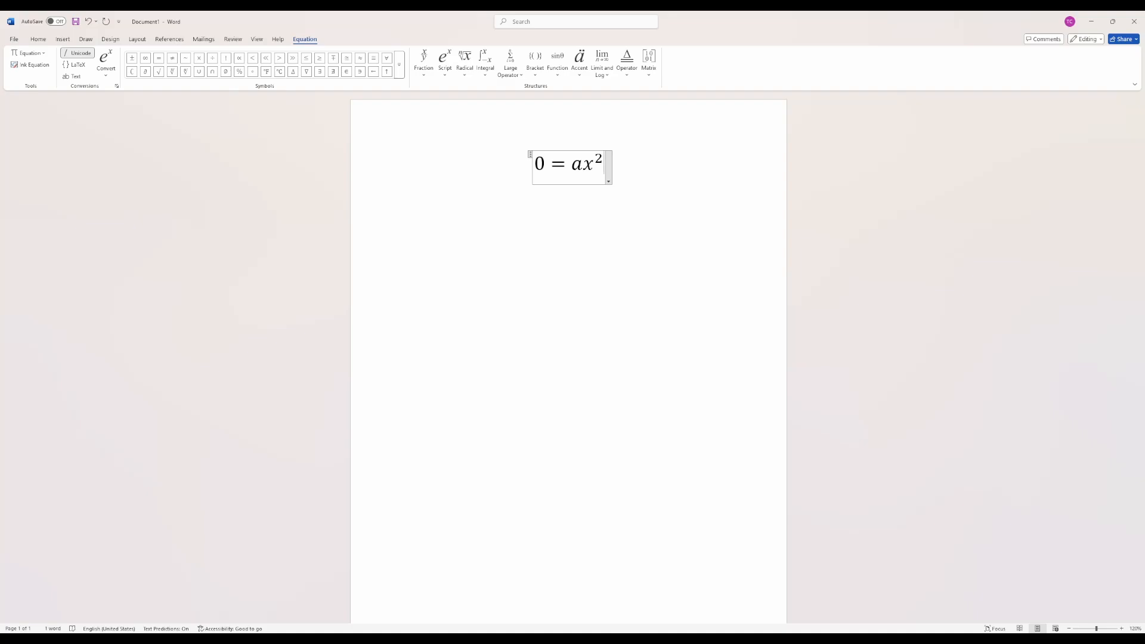
- Extend the equation with + bx + c₁, formatting the 1 as a subscript, and finish it with a new line
text(=b)
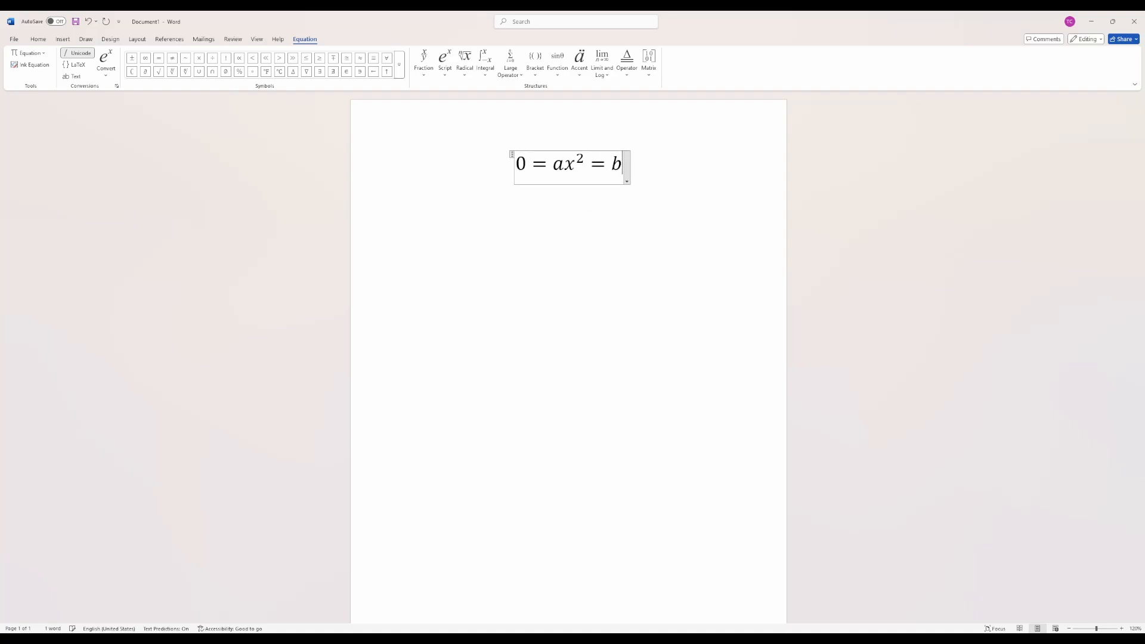
text(x)
key(BackSpace)
key(BackSpace)
key(BackSpace)
text(+ )
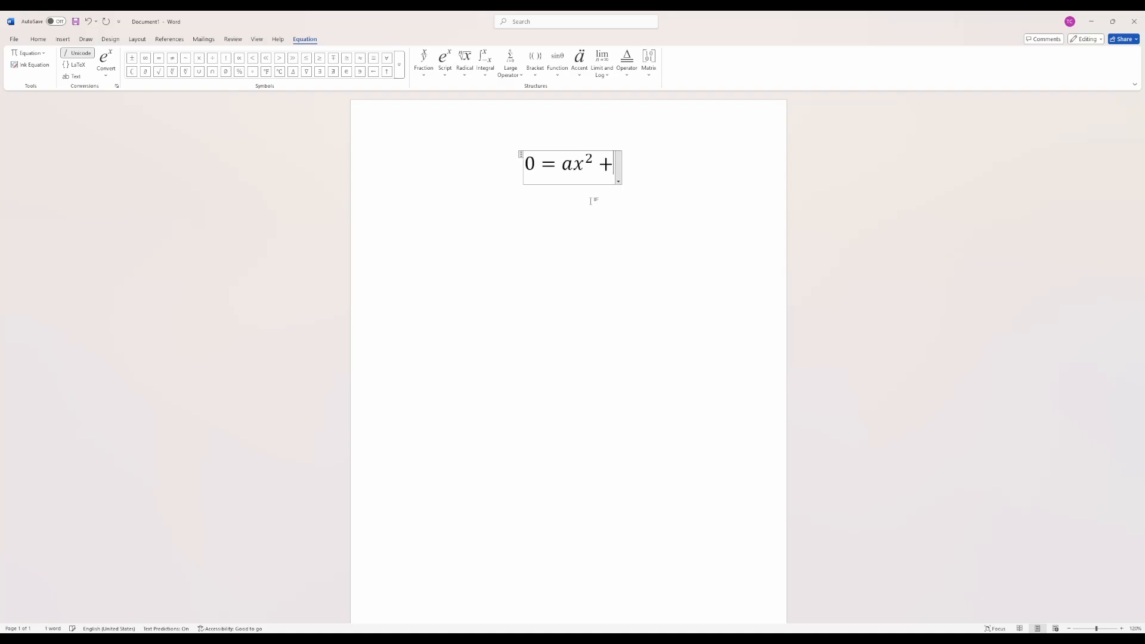
text(bx + c)
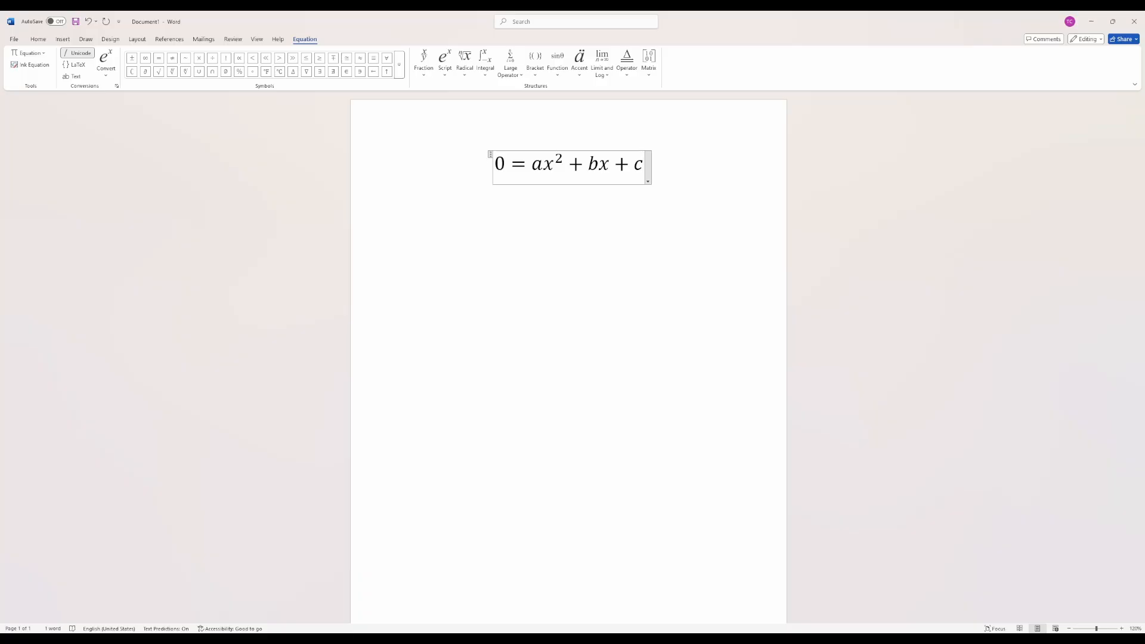
text(_)
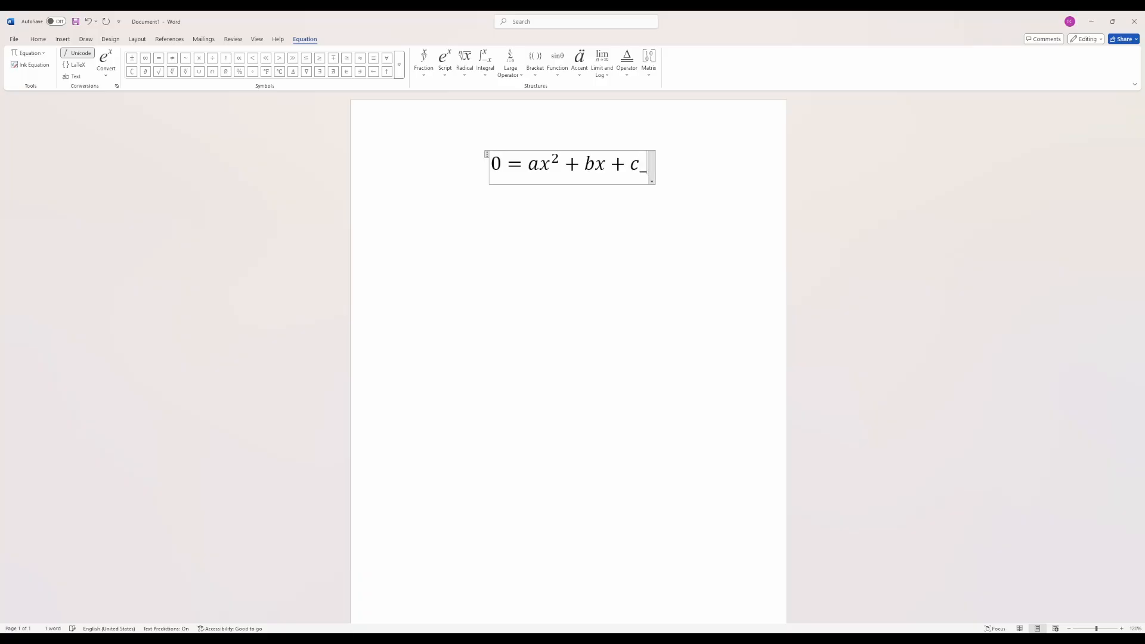
text(1)
key(Return)
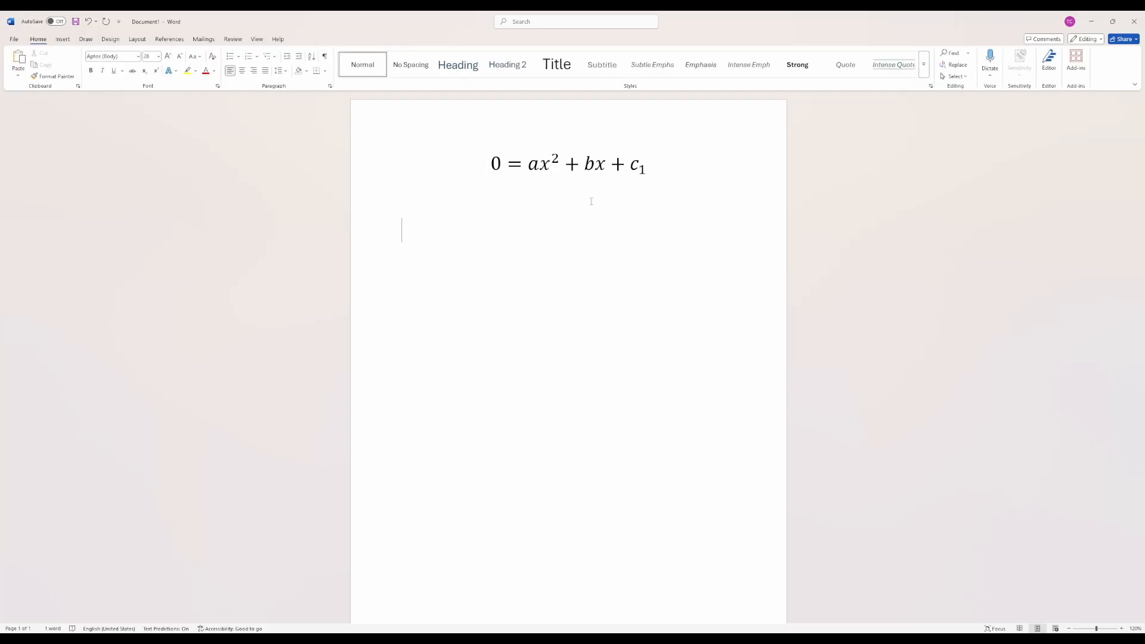
- Insert a second equation below the first and enter sin(θ) in it, with theta as the Greek symbol
key(alt+equal)
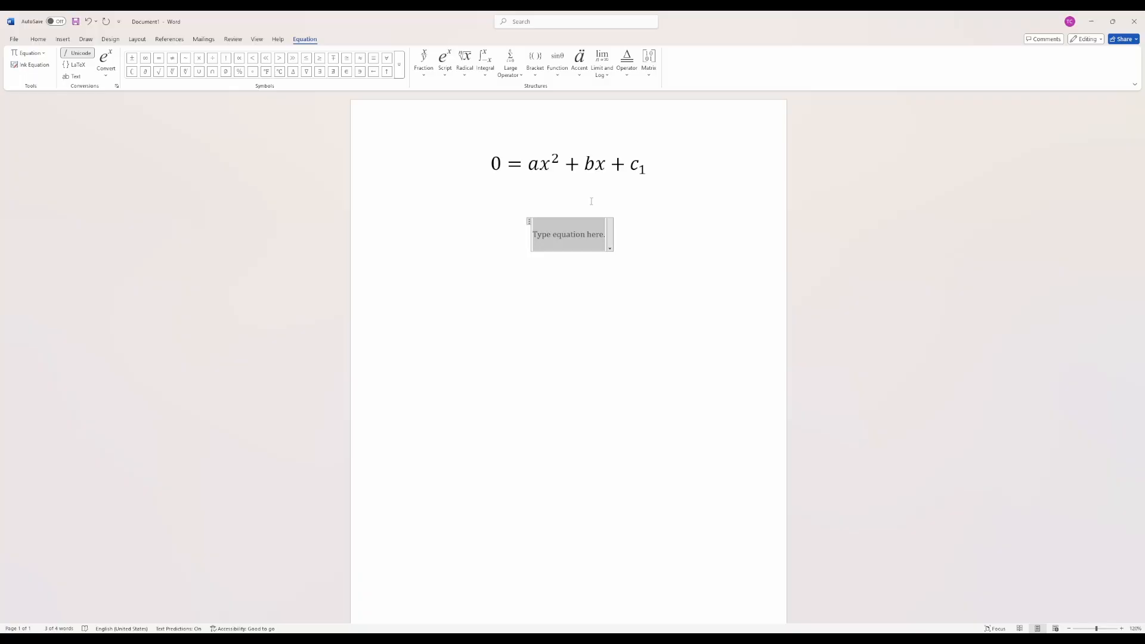
text(sin)
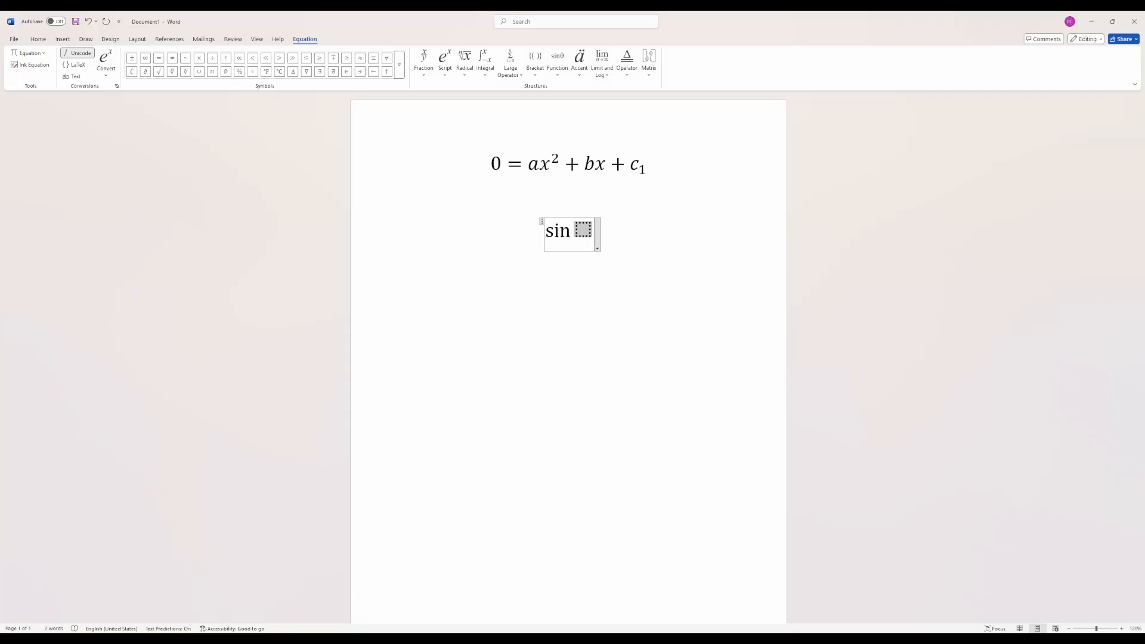
text(())
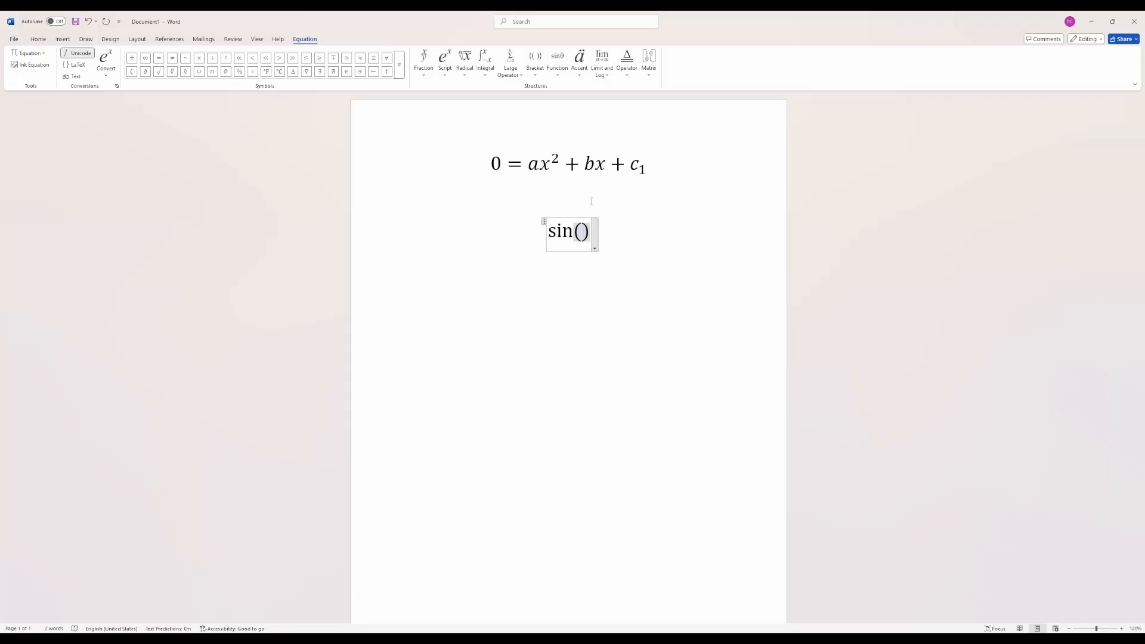
key(Left)
text(\)
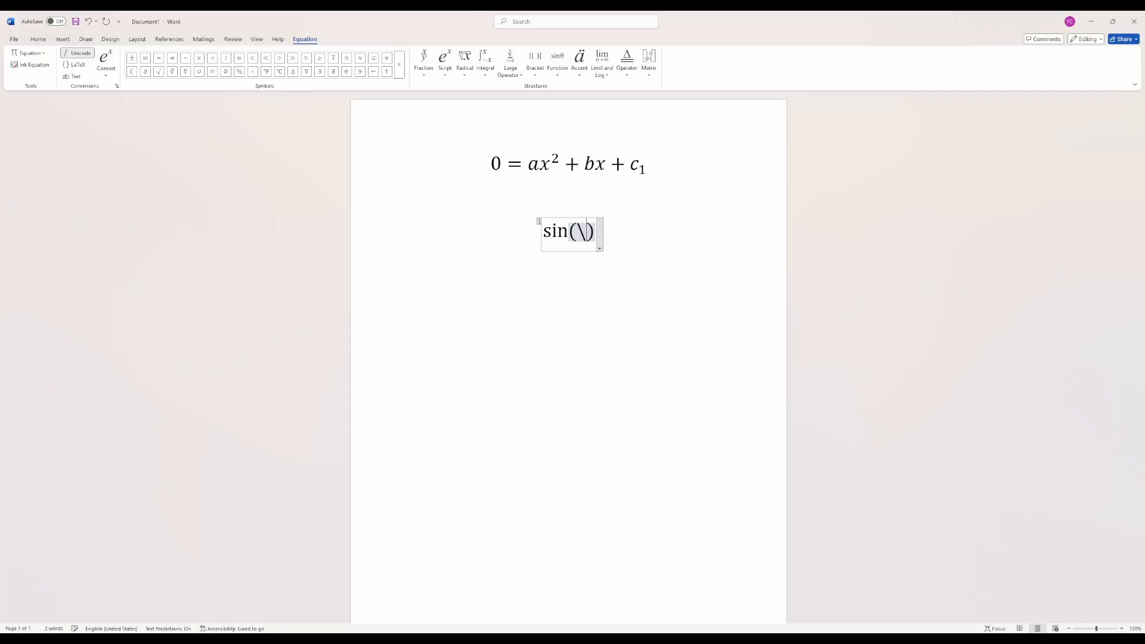
text(theta)
key(Right)
key(Right)
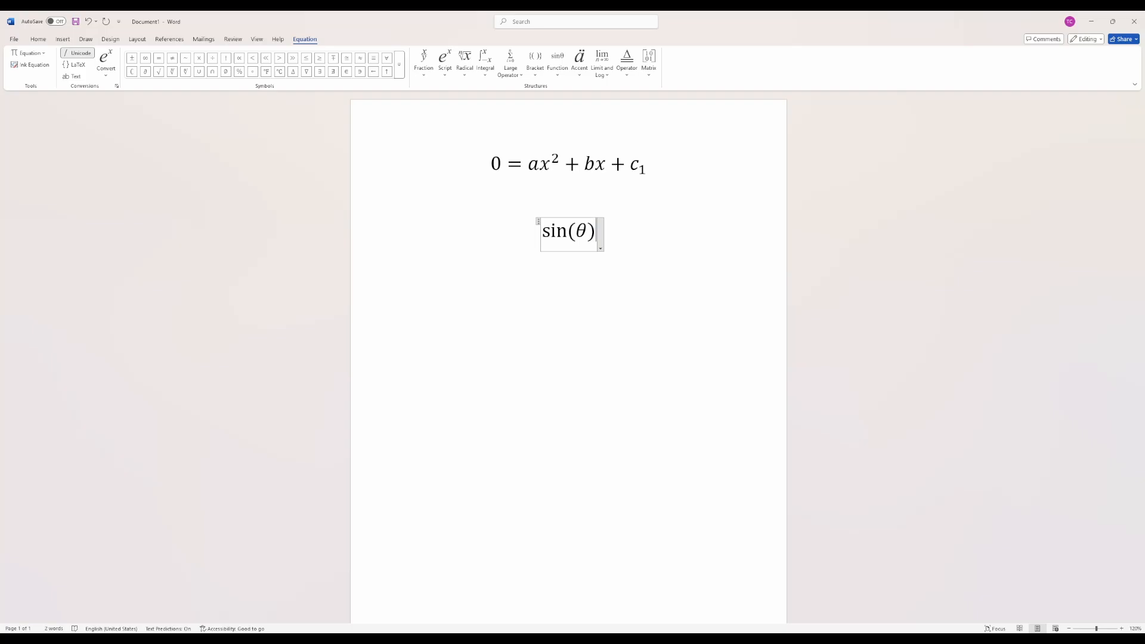
- Add a lim function with a lower-limit placeholder in front of sin(θ) in the second equation
key(Left)
key(Left)
key(Left)
key(Left)
key(Left)
key(Left)
key(Left)
key(Left)
key(Left)
key(Left)
text(lim)
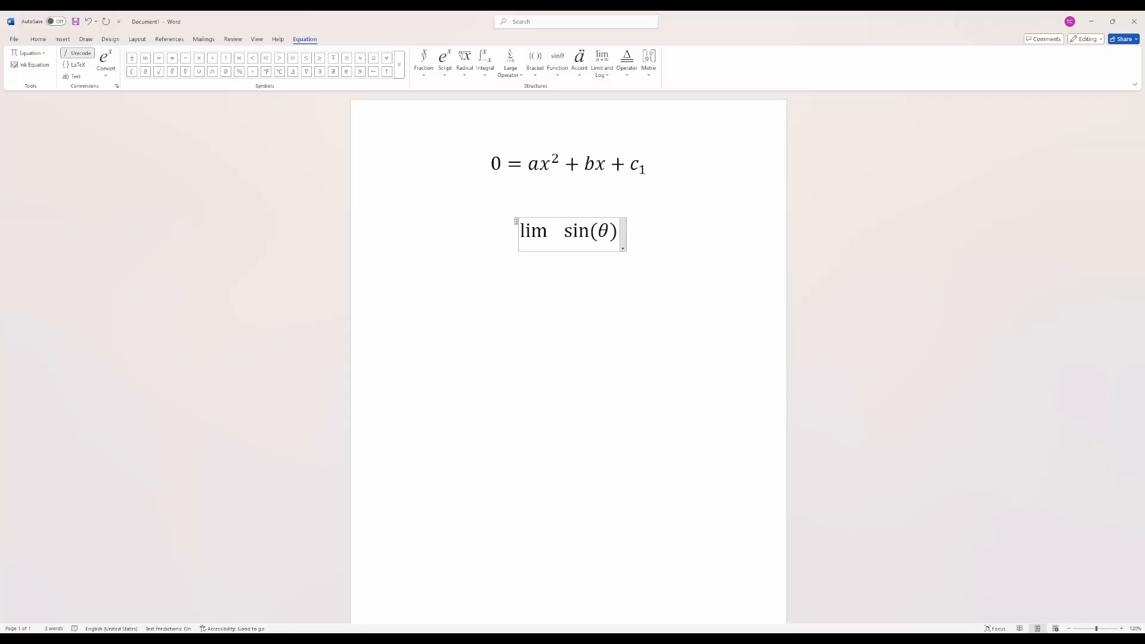
text( _)
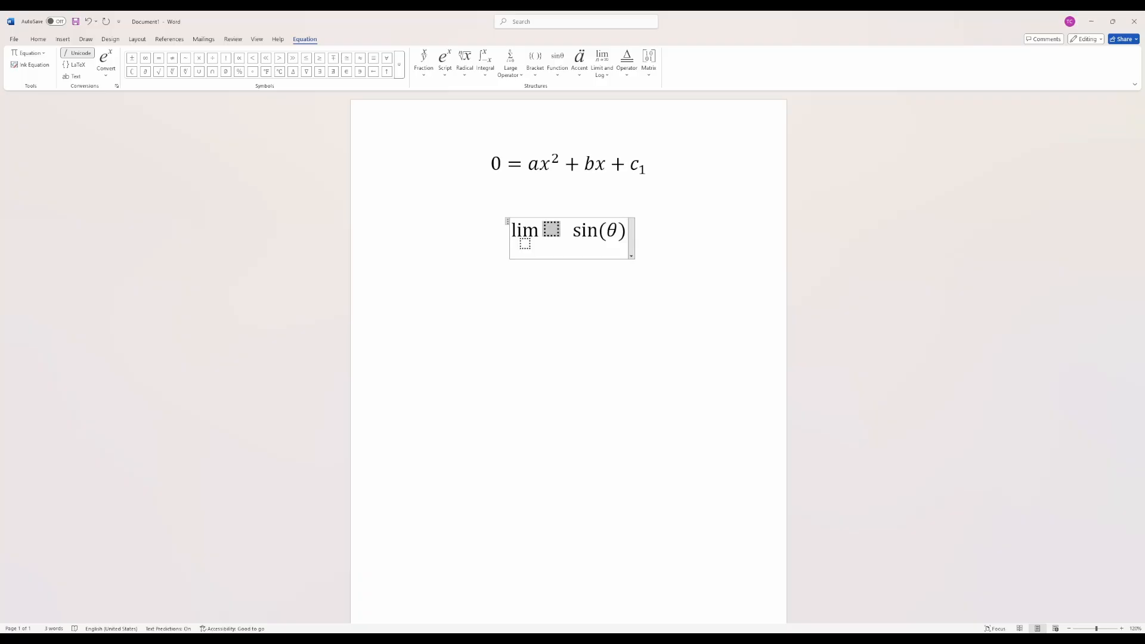
- Fill the placeholder under lim with θ→∞, using the theta, arrow and infinity symbols
click(525, 245)
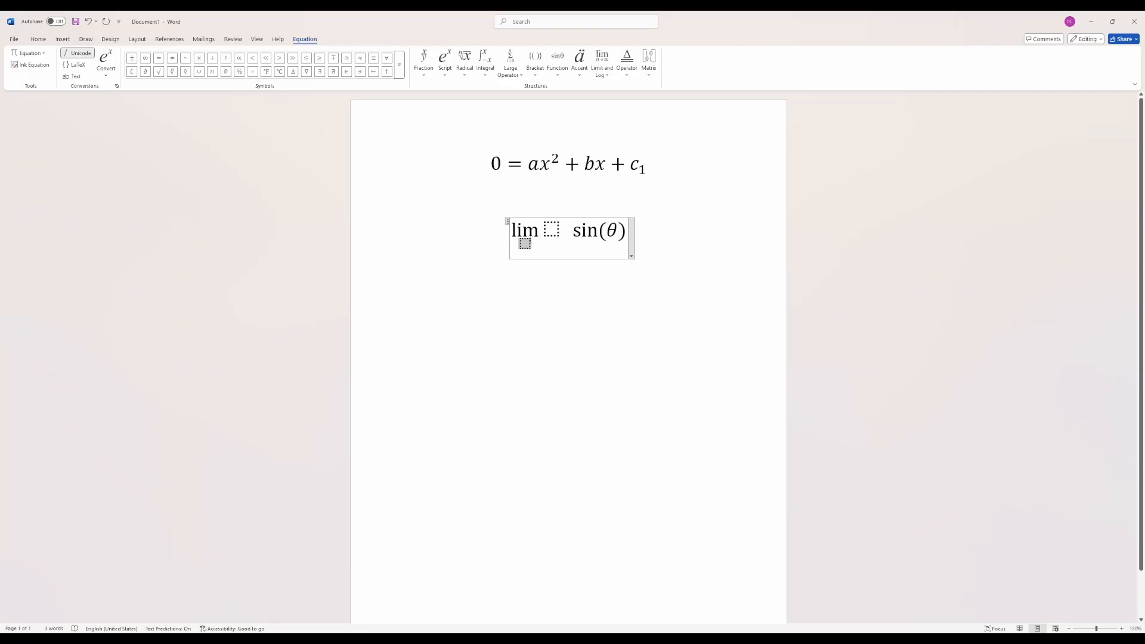
text(\theta )
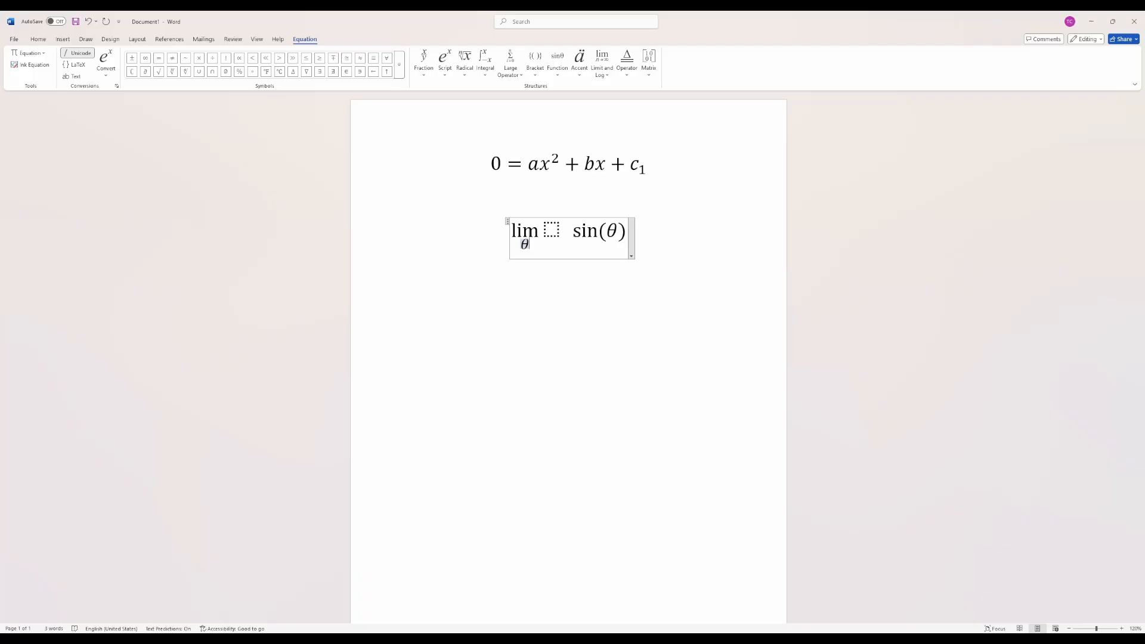
text(\to)
text(\)
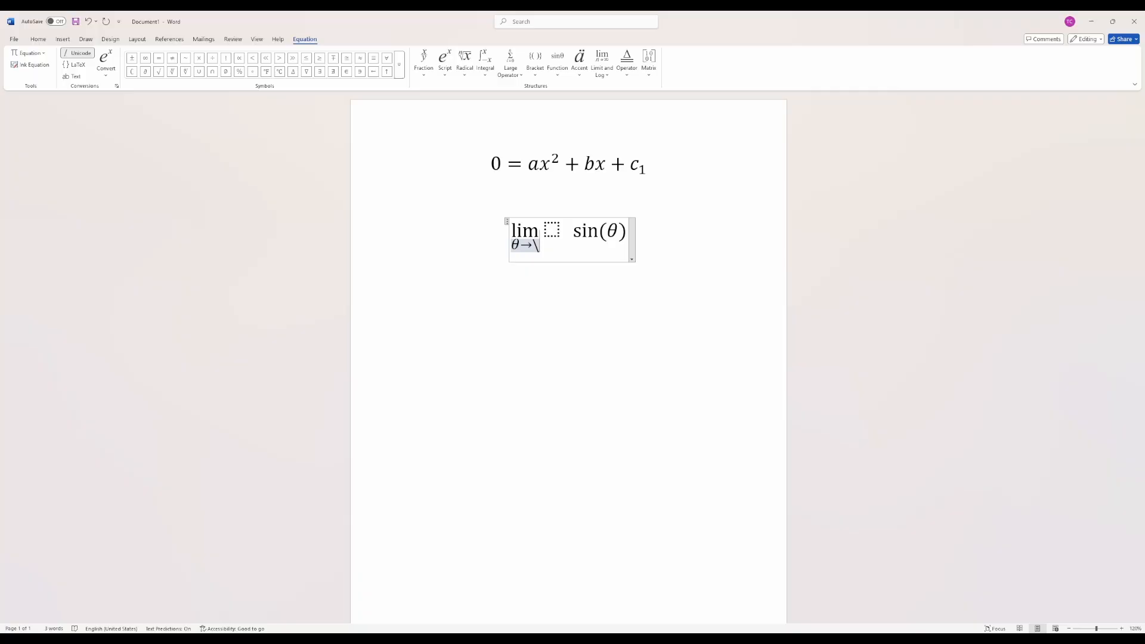
text(infinity)
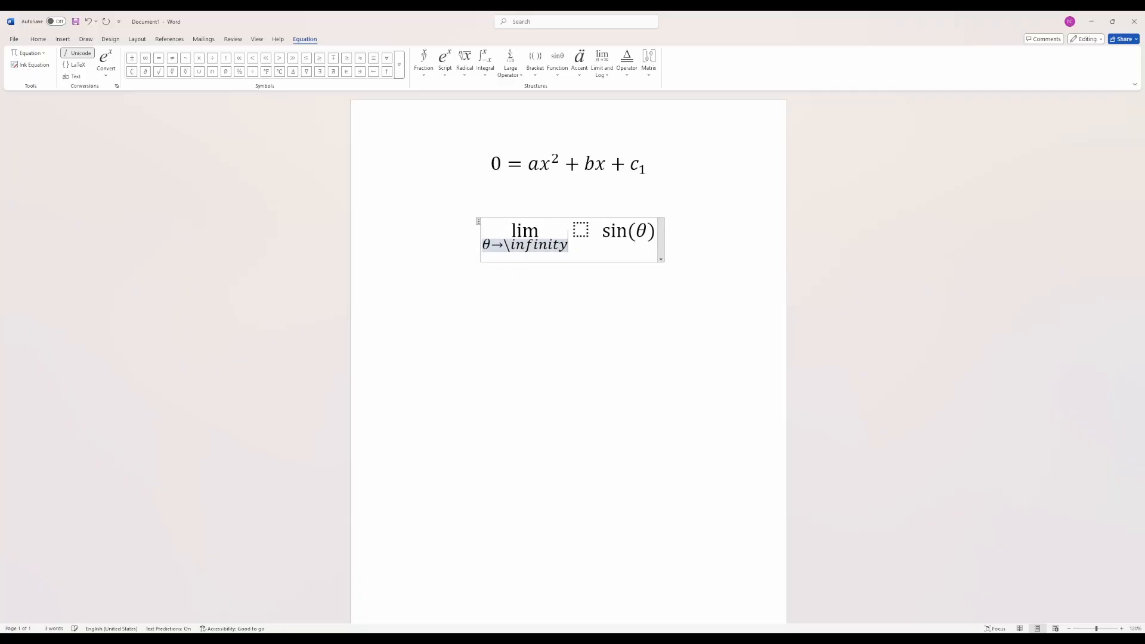
key(BackSpace)
key(BackSpace)
key(BackSpace)
key(BackSpace)
key(BackSpace)
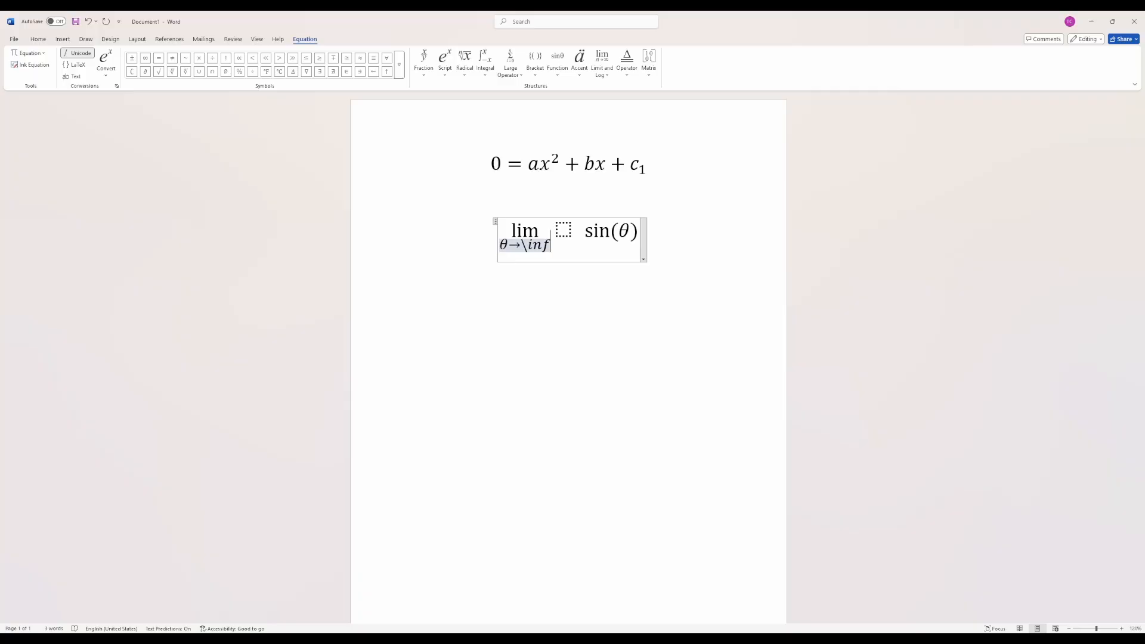
text(ty)
key(space)
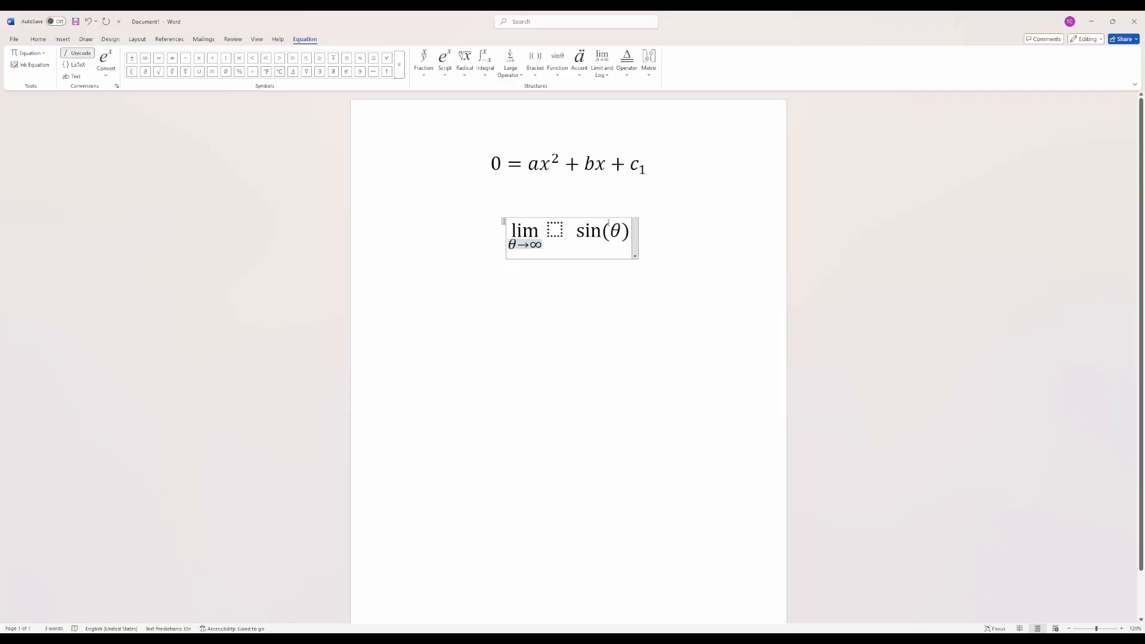
- Enter the stacked fraction d/dθ after the limit and remove the extra space before sin(θ)
key(Right)
text(d/dx)
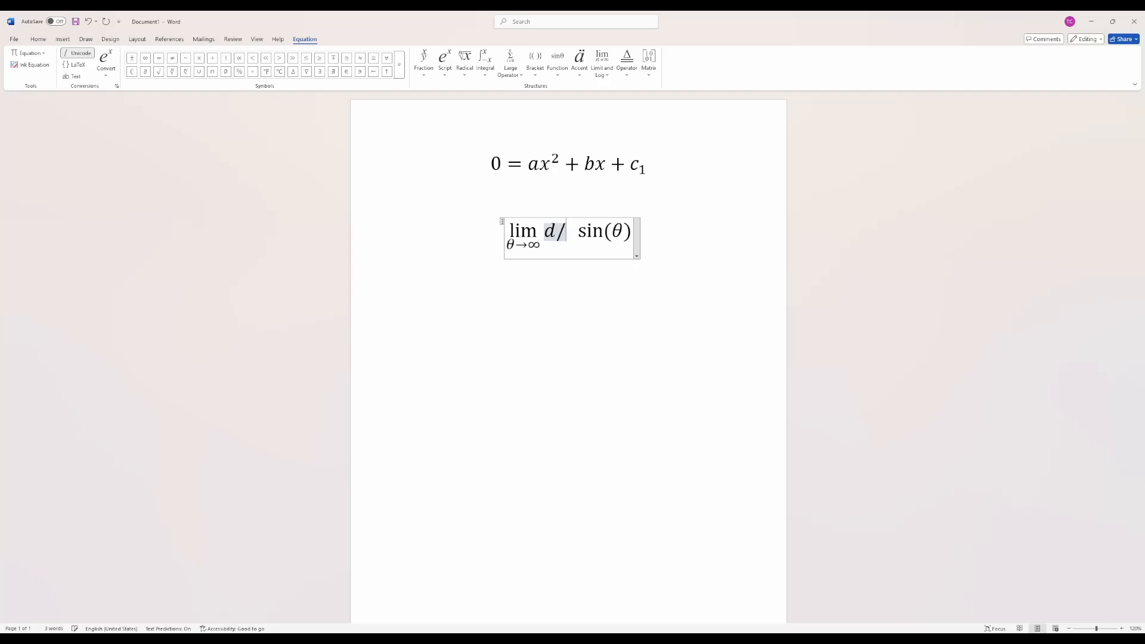
key(Left)
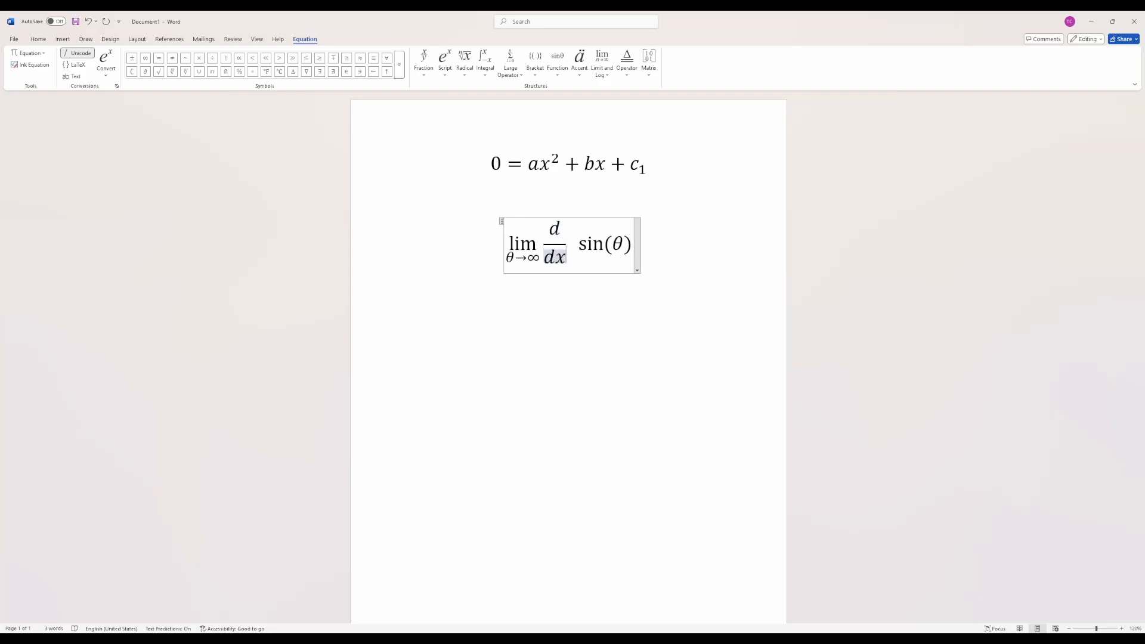
key(shift+Left)
text(heta)
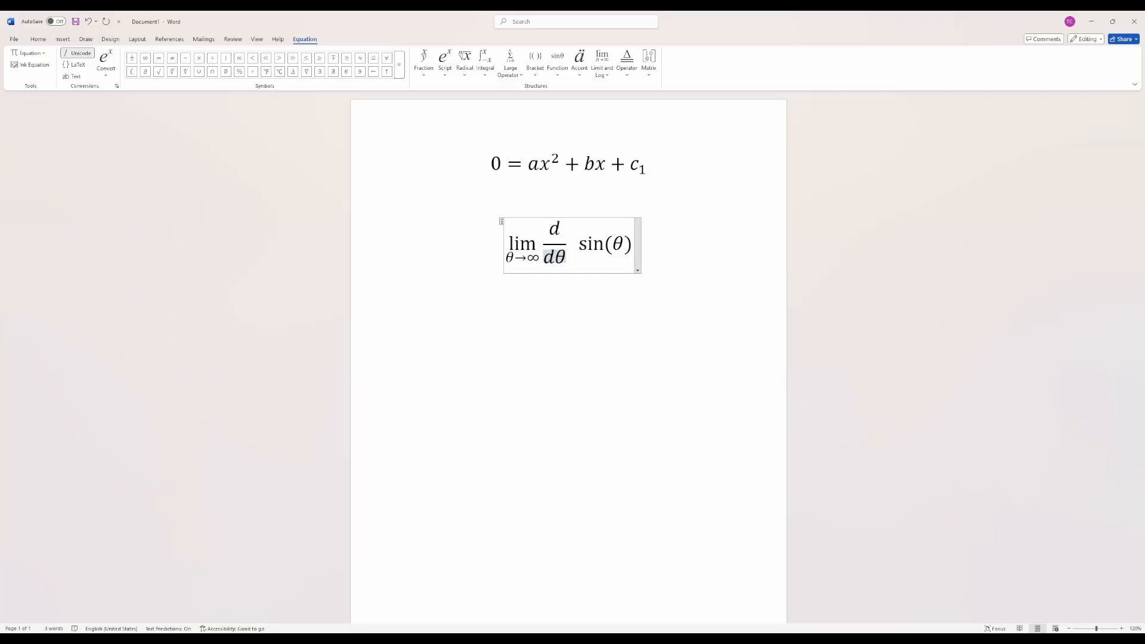
click(570, 241)
key(Delete)
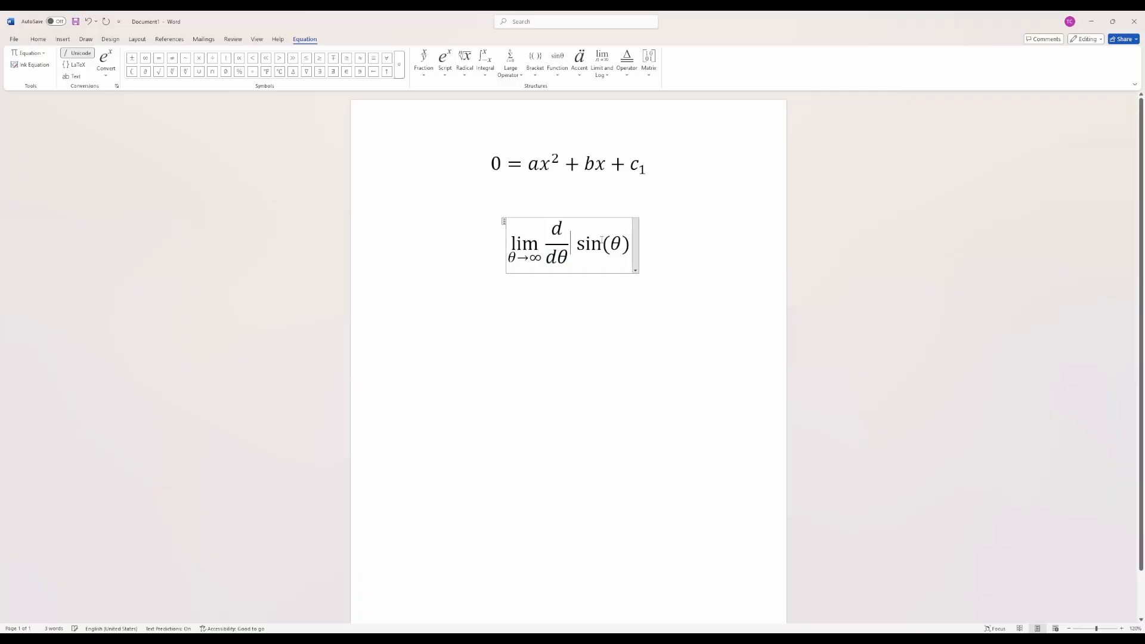
click(659, 249)
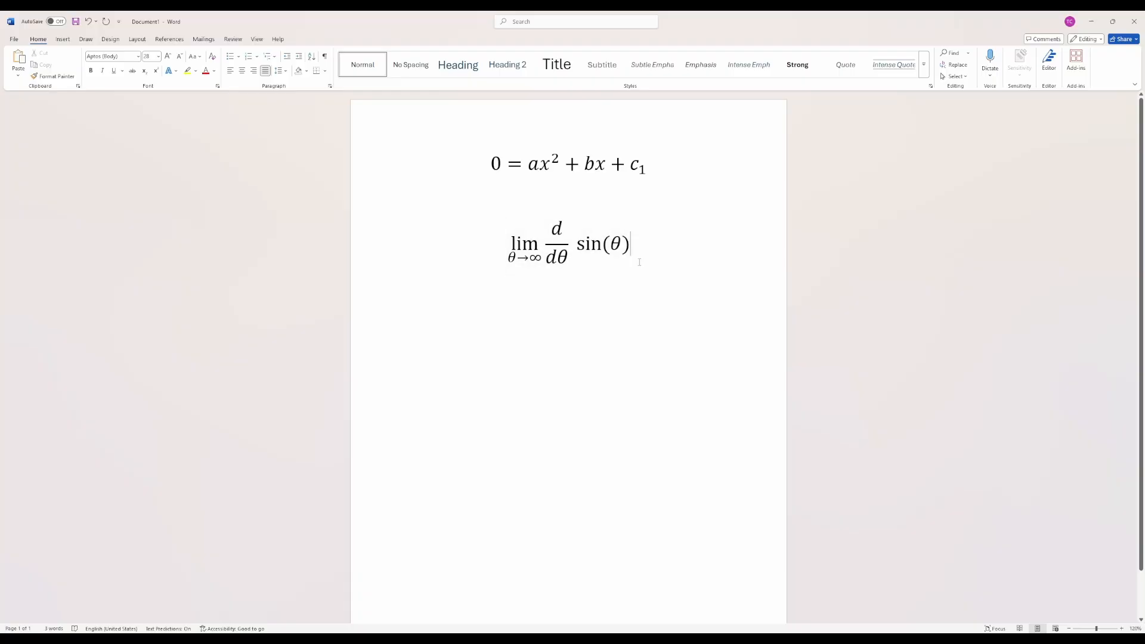
- Enclose the derivative fraction and sin(θ) after the limit in one pair of parentheses in the second equation
click(569, 216)
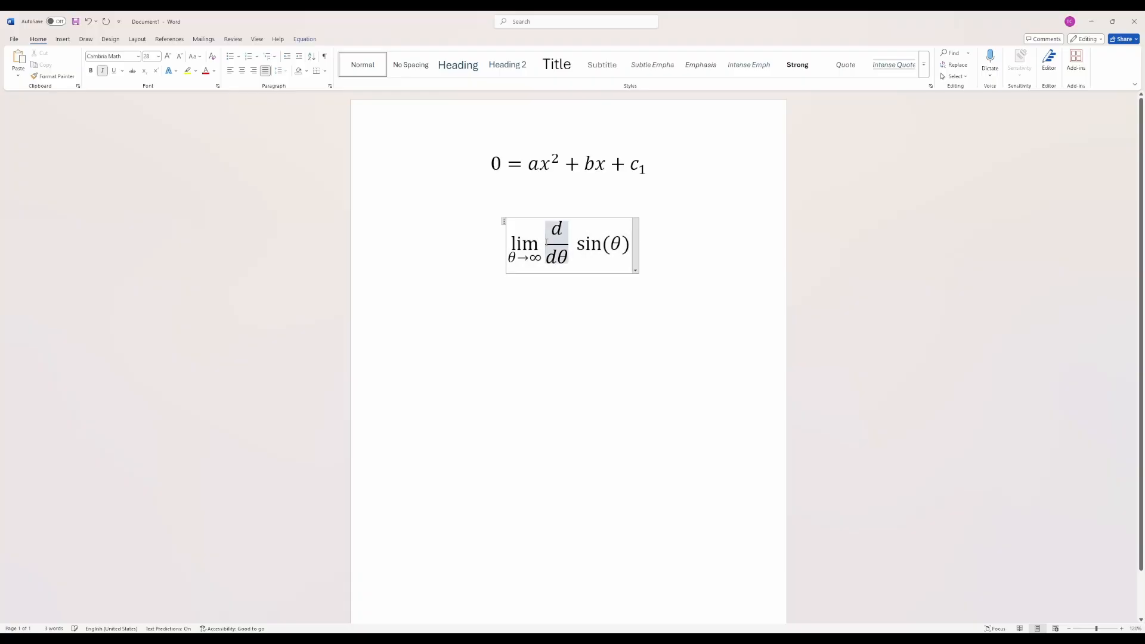
key(Left)
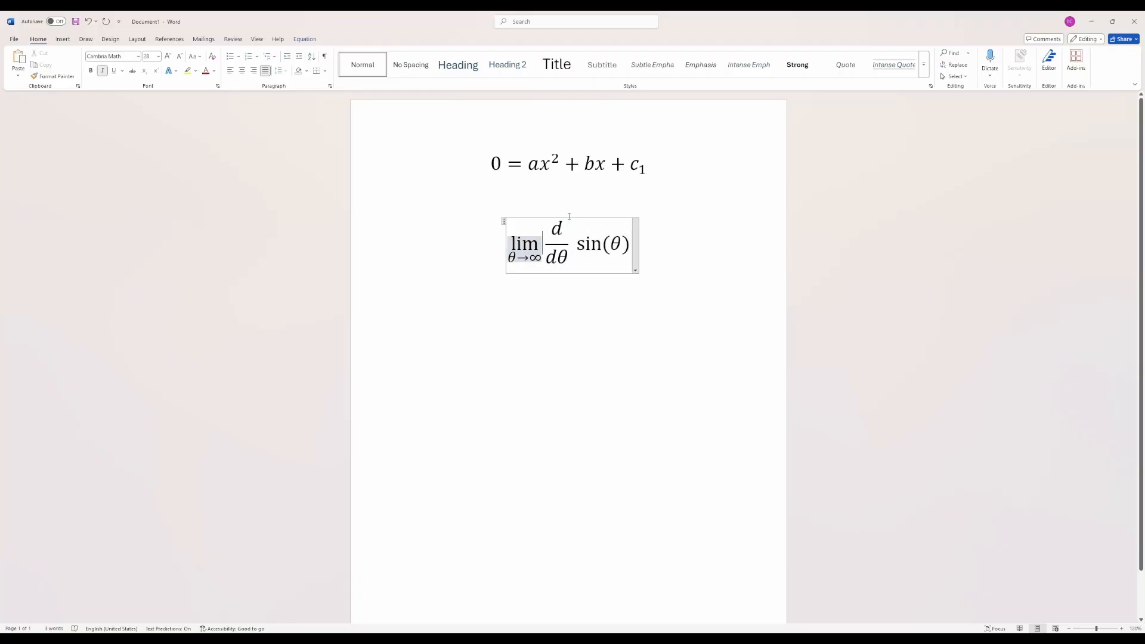
key(Right)
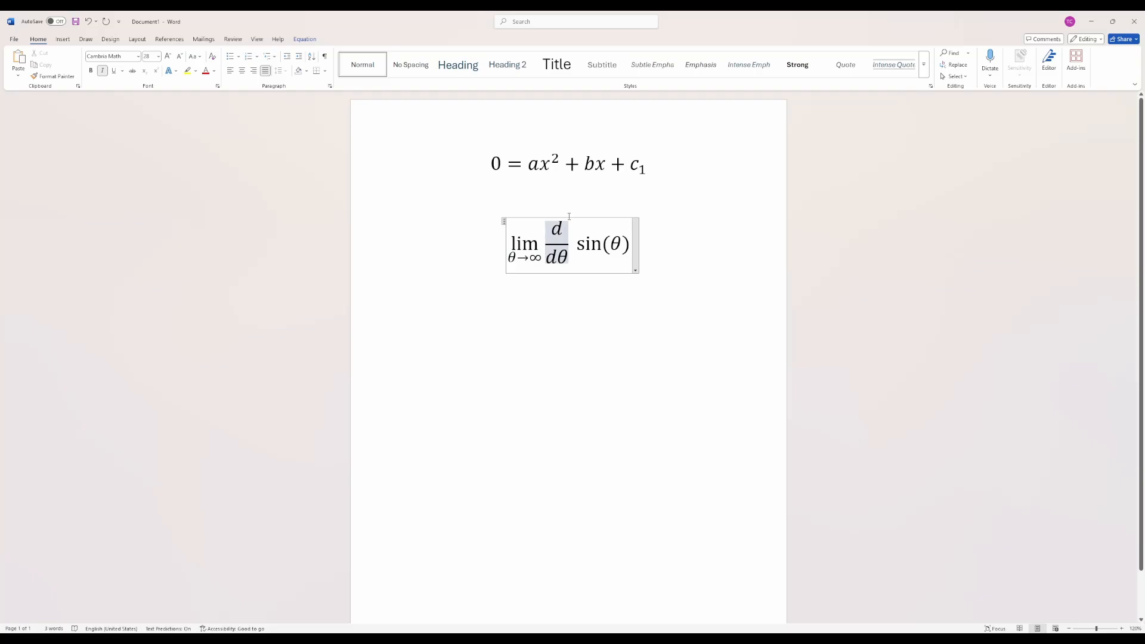
text(()
key(Right)
key(Right)
key(Right)
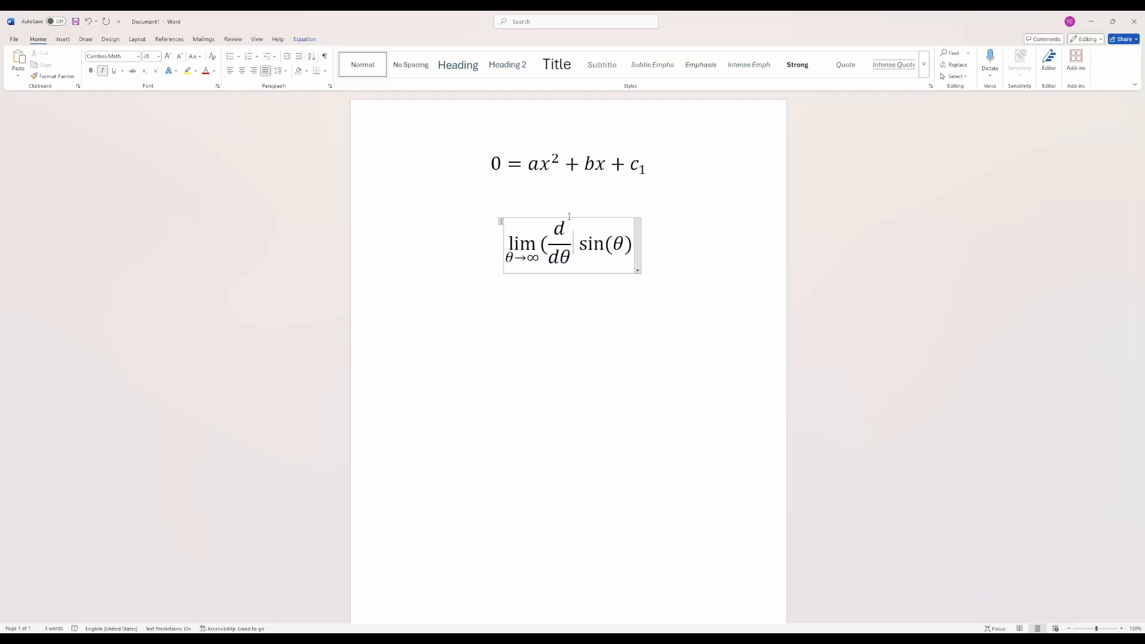
key(Right)
key(Right)
key(Right)
key(Right)
key(Right)
key(Right)
text())
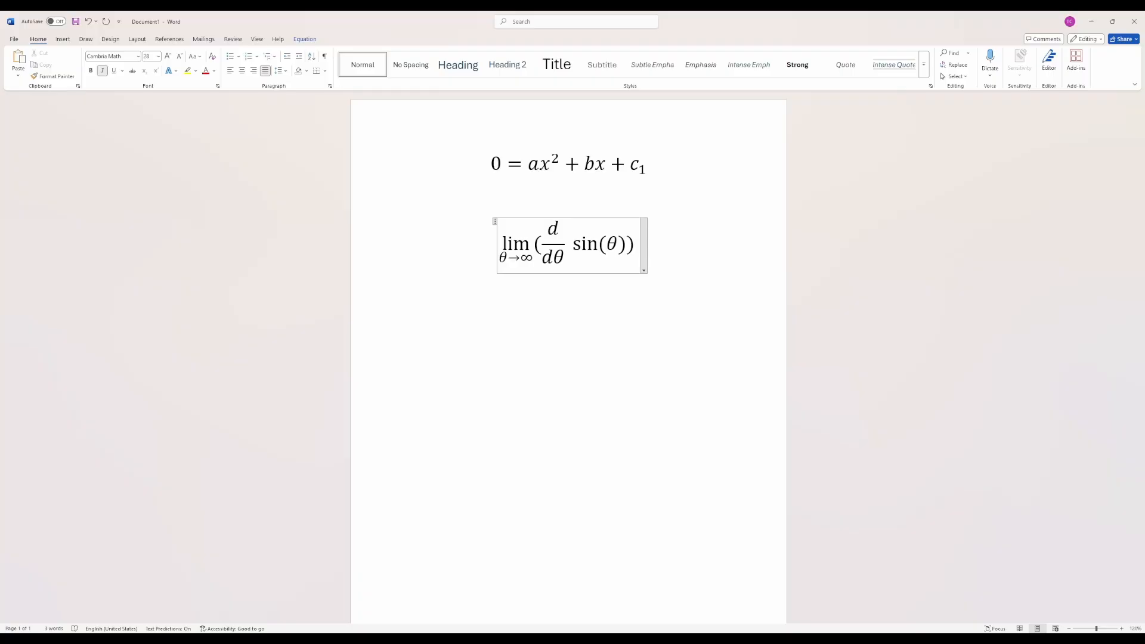
- Delete the entire limit expression from the second equation, leaving its equation box in place
key(Left)
key(Left)
key(Left)
key(Left)
key(Left)
key(Left)
key(Left)
key(Left)
key(Left)
key(Left)
key(Left)
key(Left)
key(Left)
key(Left)
key(shift+Right)
key(shift+Right)
key(shift+Right)
key(shift+Right)
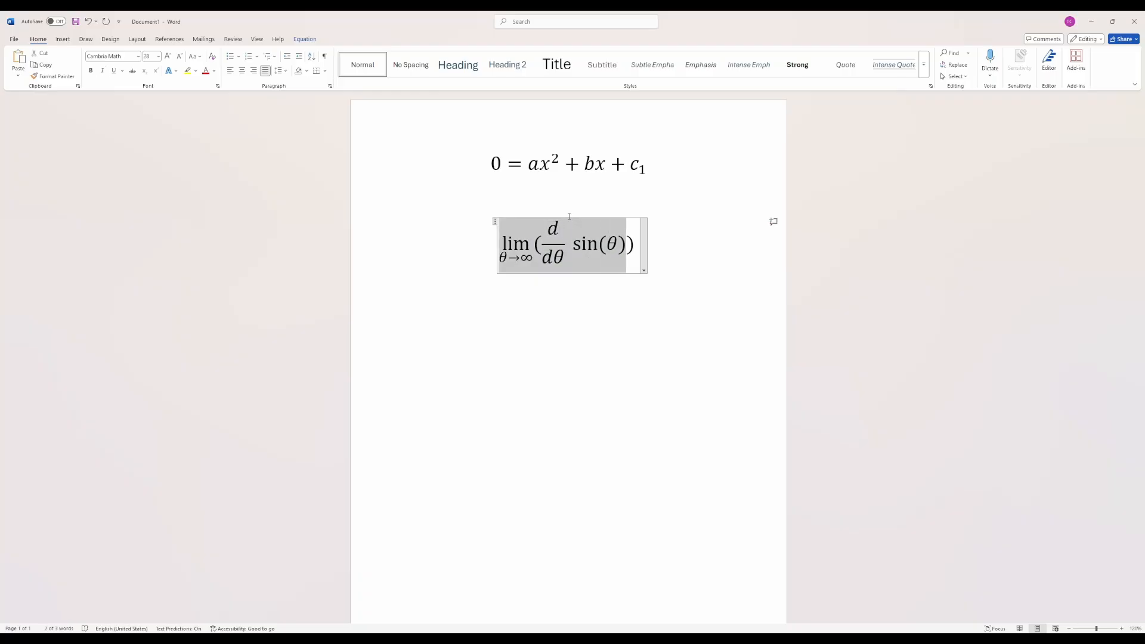
key(shift+Right)
key(shift+Right)
key(Delete)
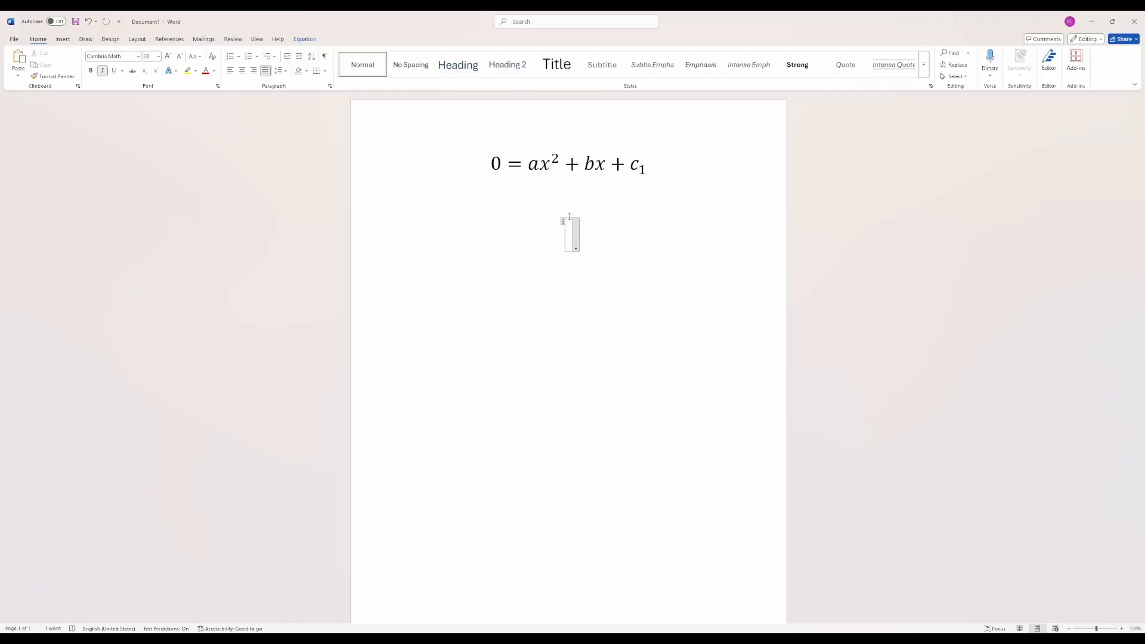
text(sin)
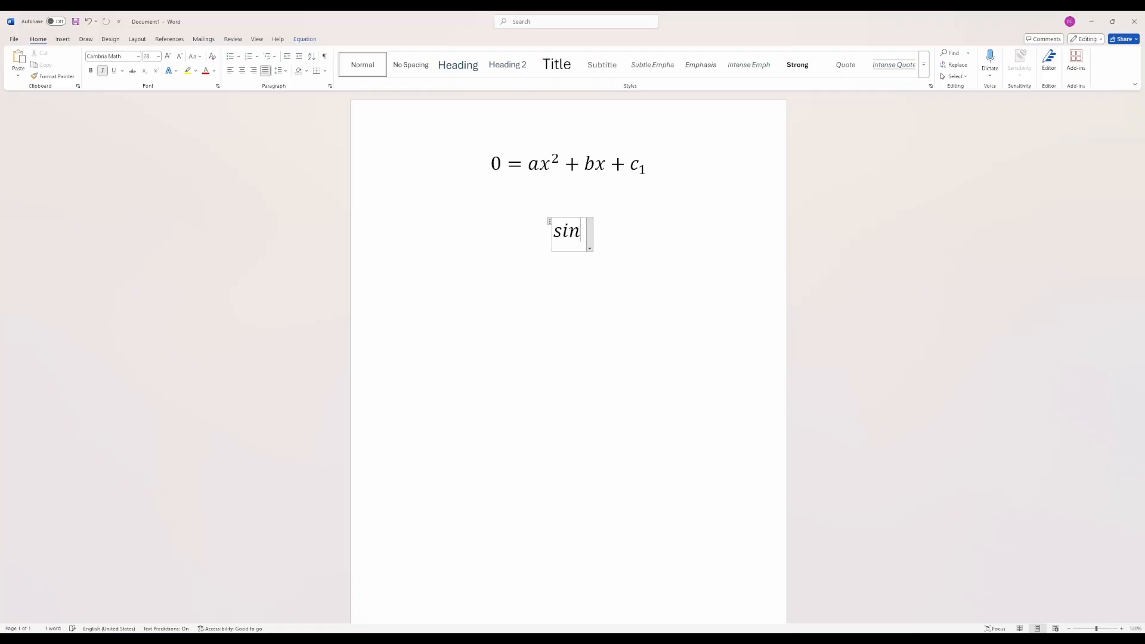
key(BackSpace)
key(BackSpace)
key(BackSpace)
- Enter tan(x(g(y))) in the empty second equation, with tan as a function and its nested parentheses built up to size
text(tan )
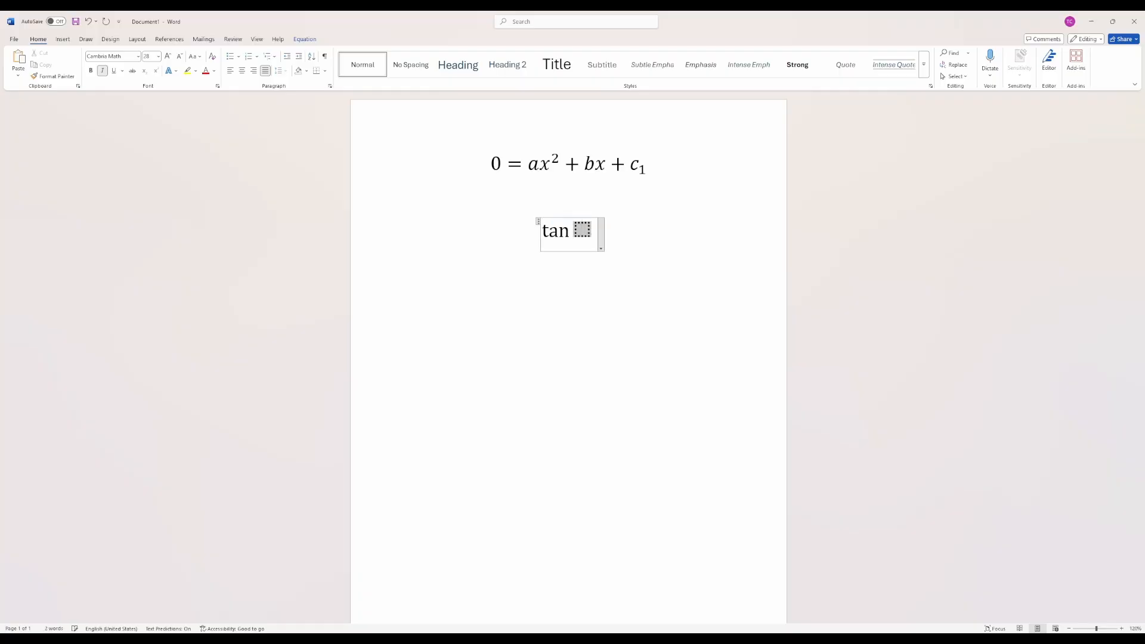
text((x(g(y))
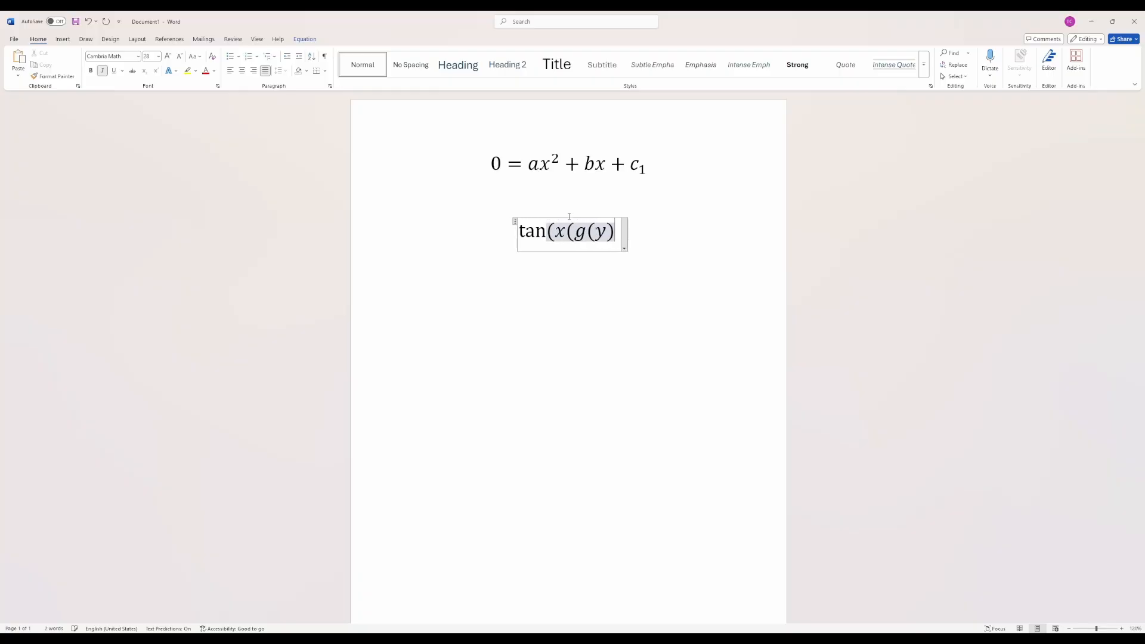
text()))
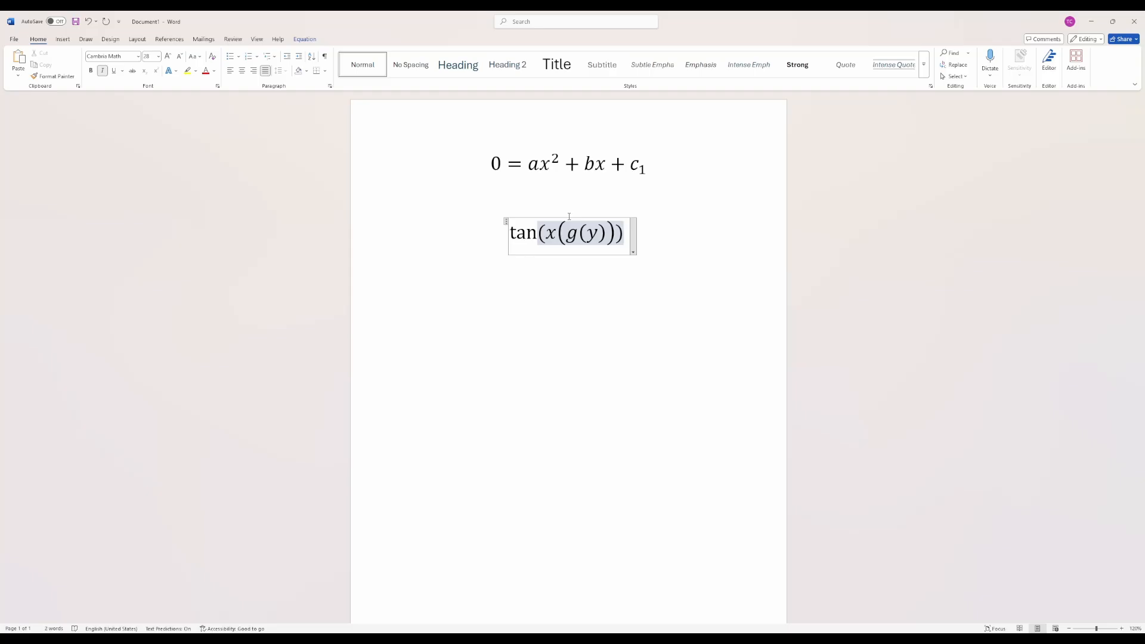
key(space)
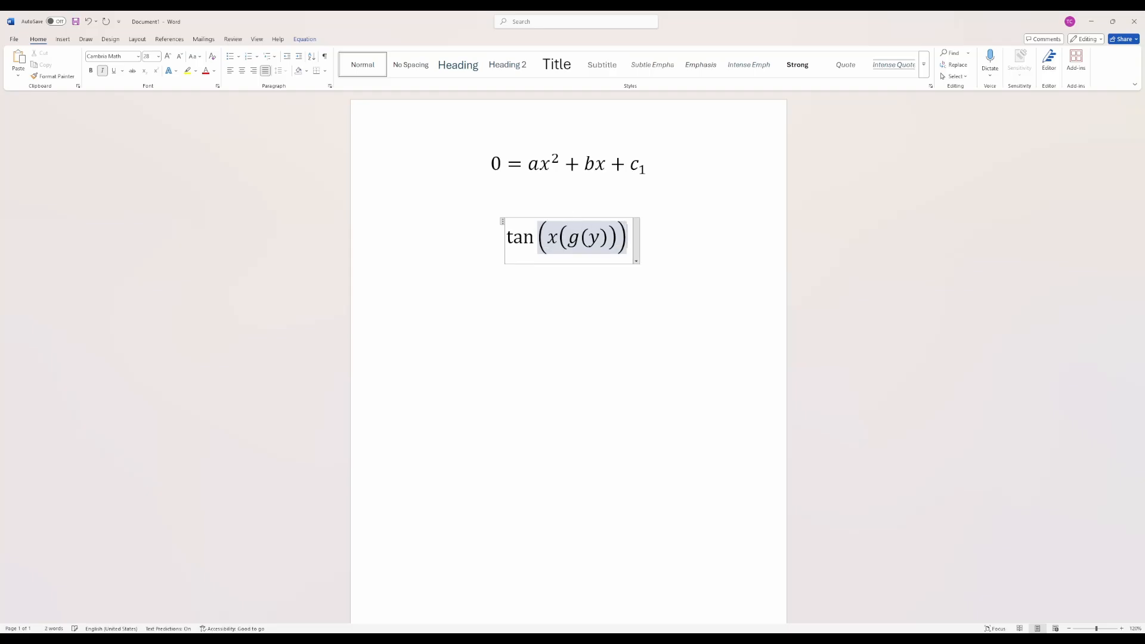
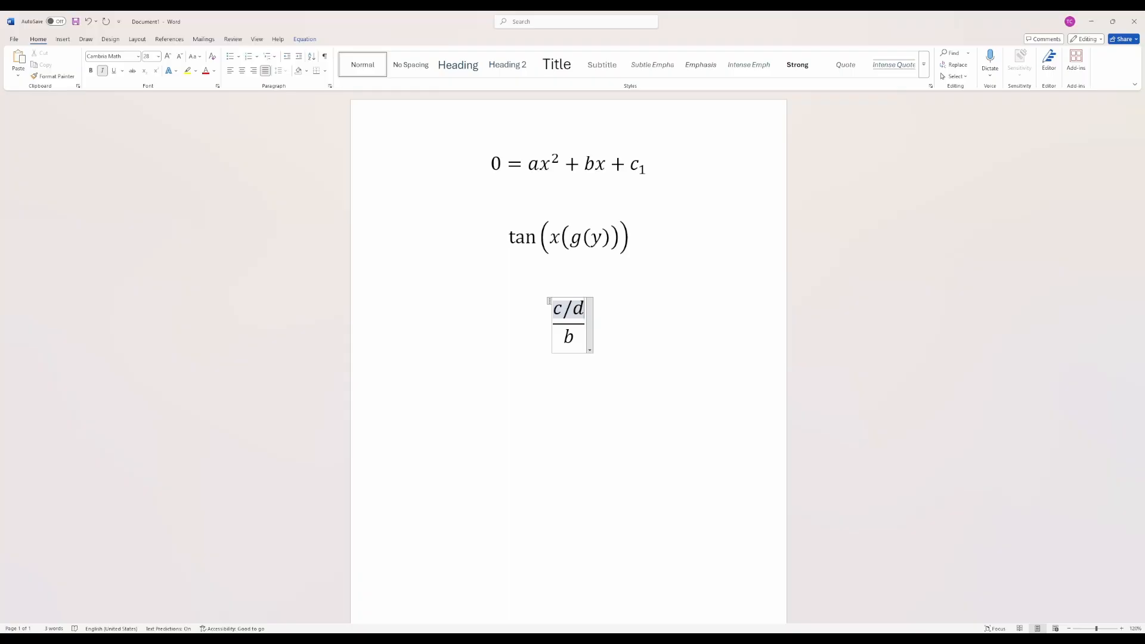
- Replace the denominator b of the third equation's fraction with the stacked fraction e/f
click(574, 337)
key(shift+Left)
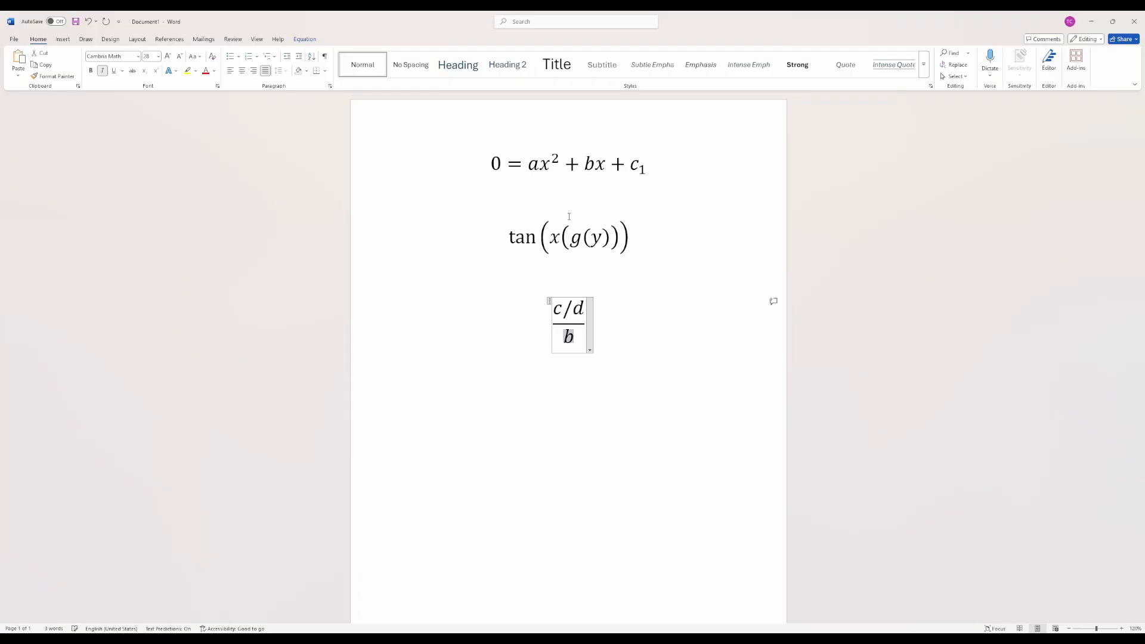
text(e/f)
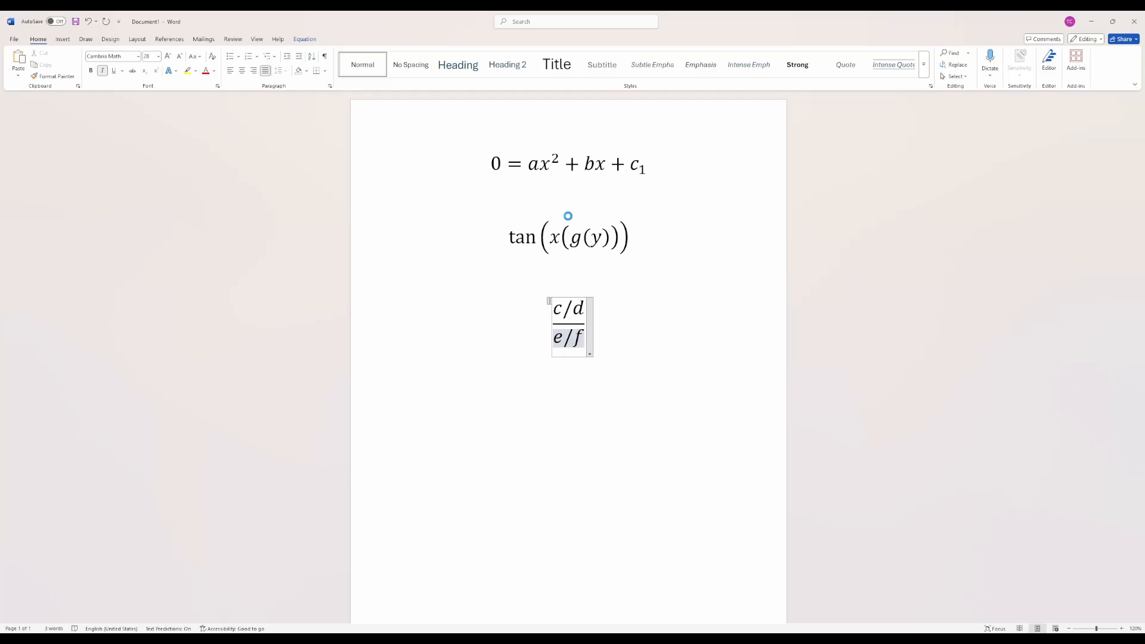
key(space)
key(Up)
key(Up)
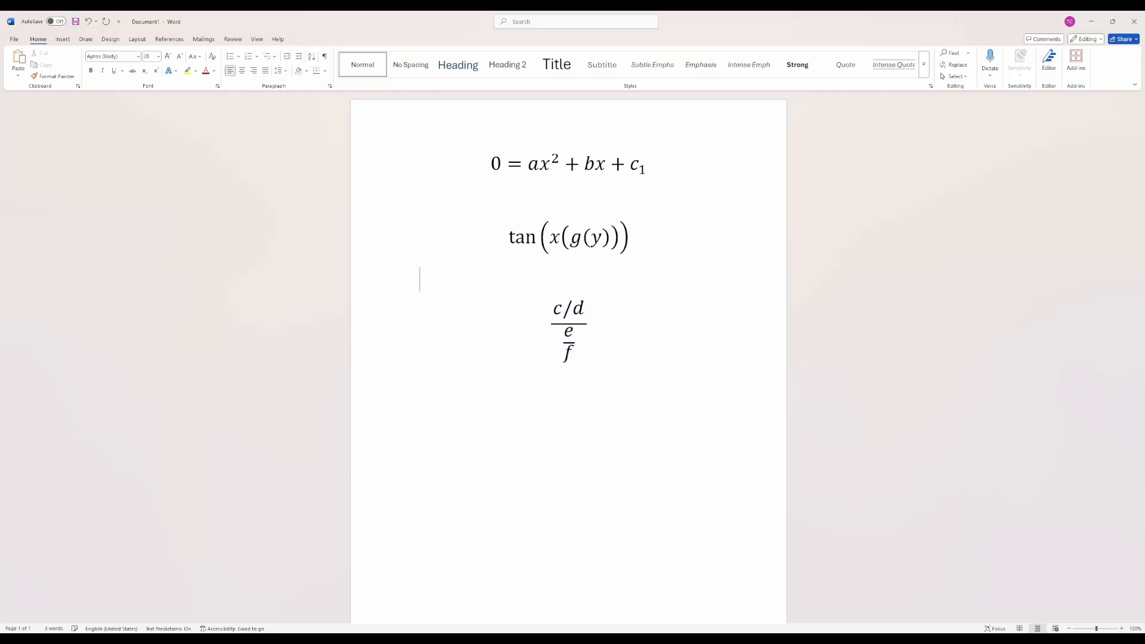
- Convert the linear c/d in the third equation's numerator into a stacked fraction
key(Down)
key(Up)
key(Up)
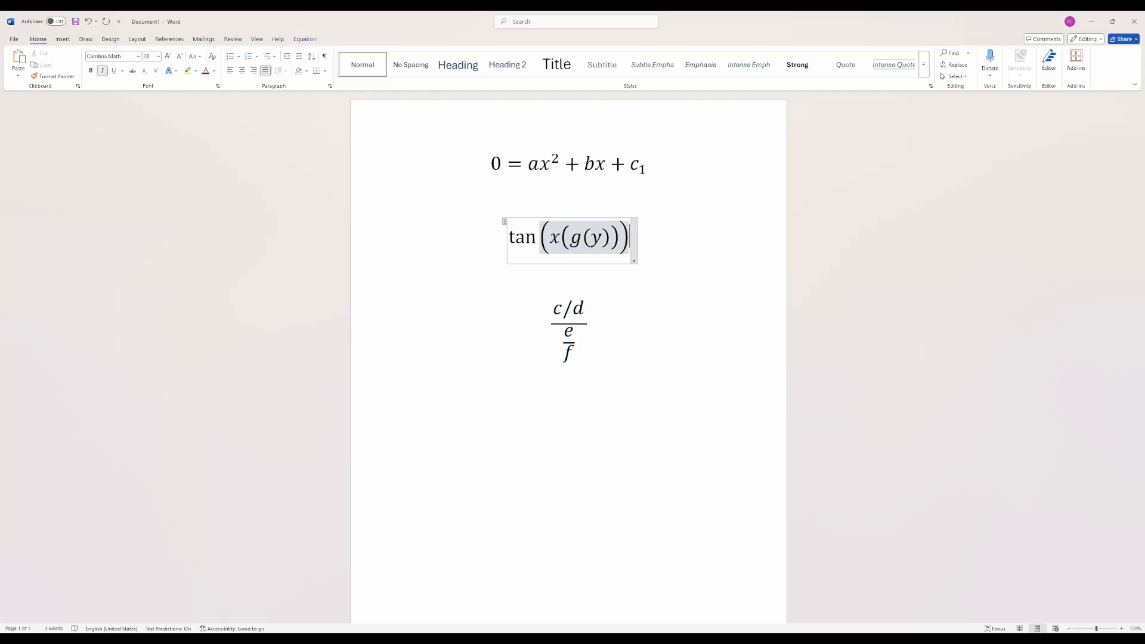
key(Down)
key(Down)
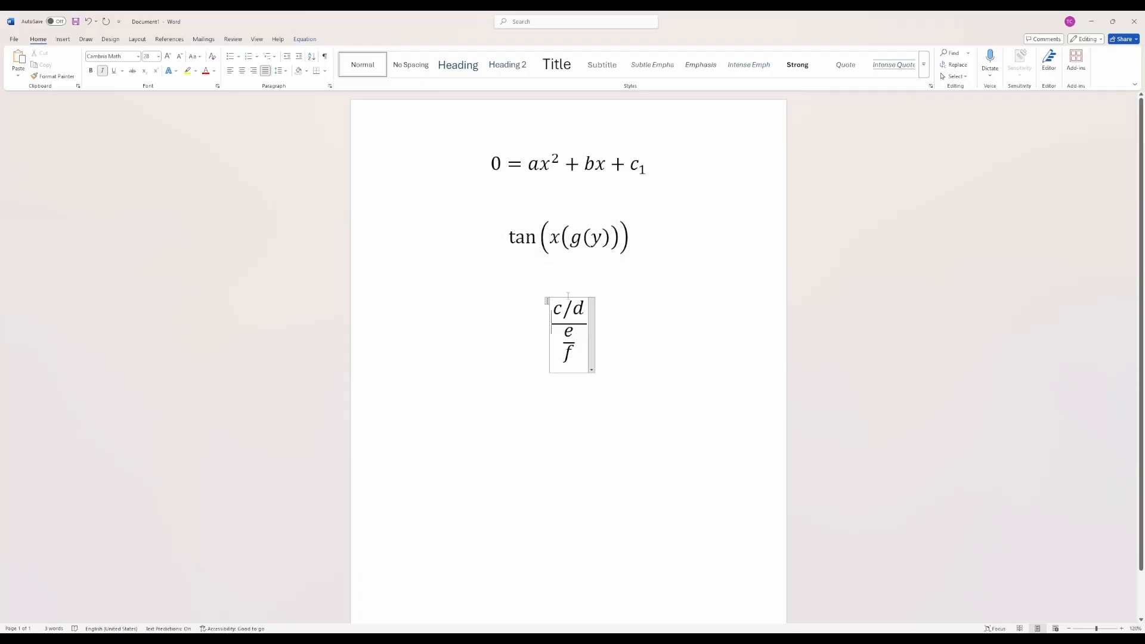
drag(553, 310, 585, 310)
key(ctrl+=)
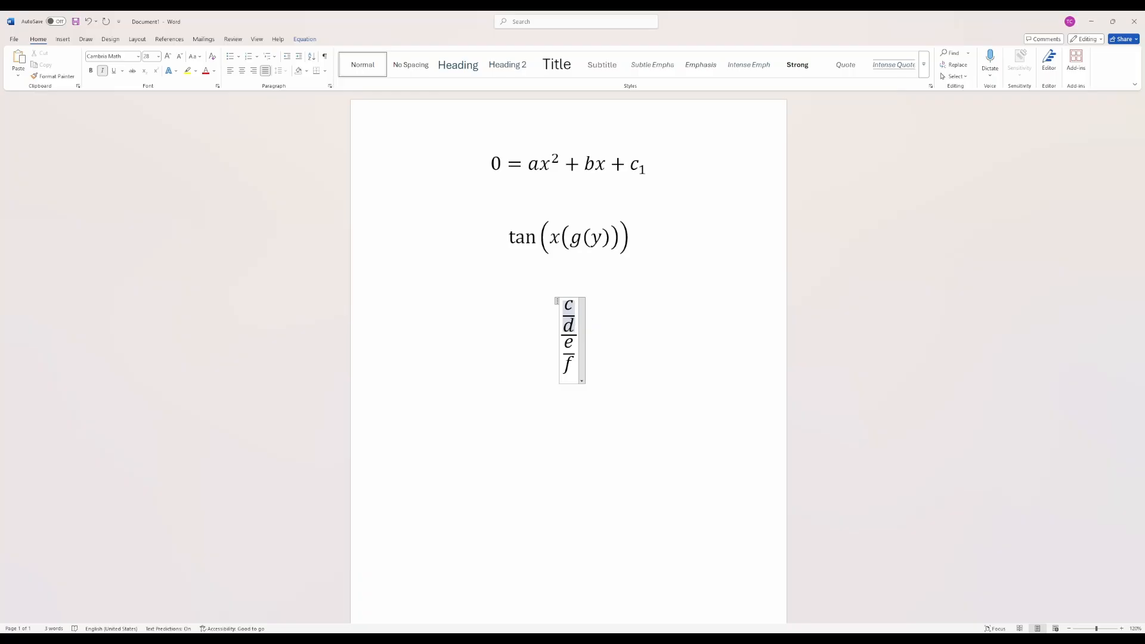
click(644, 300)
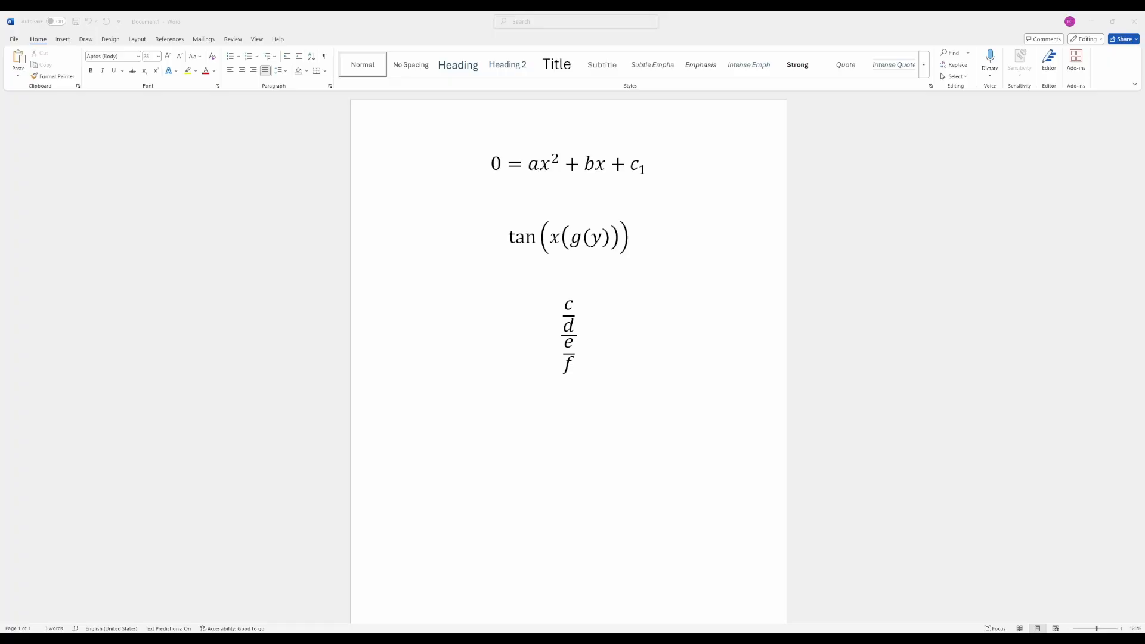
- Browse the equation symbol gallery and add a double-struck Z after the nested fraction using the code \doubleZ
click(518, 283)
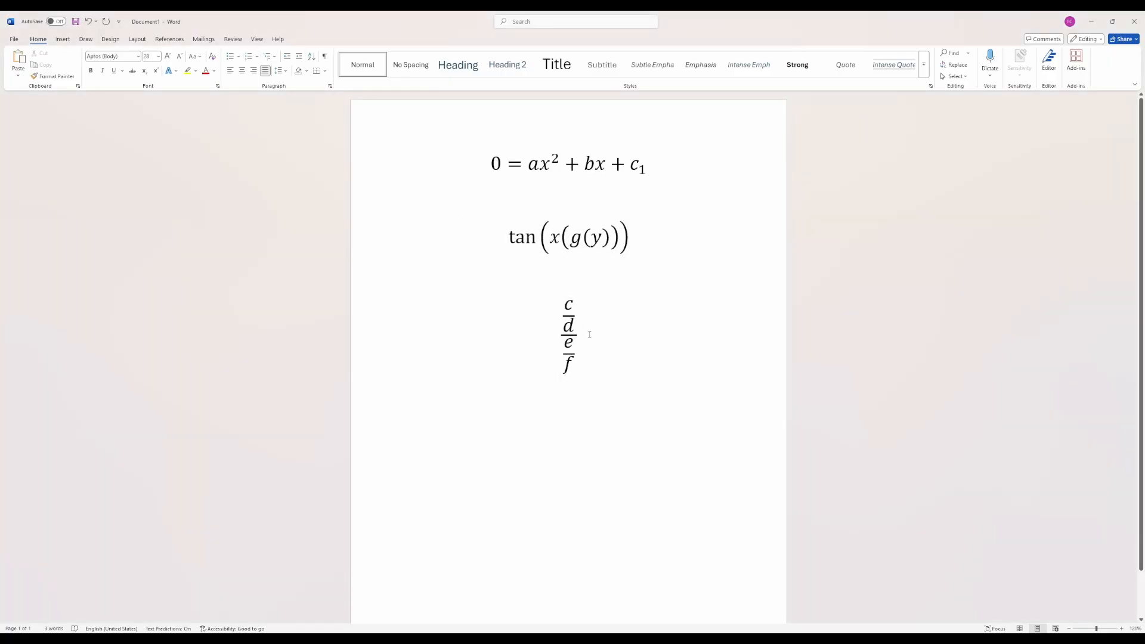
click(562, 327)
click(572, 326)
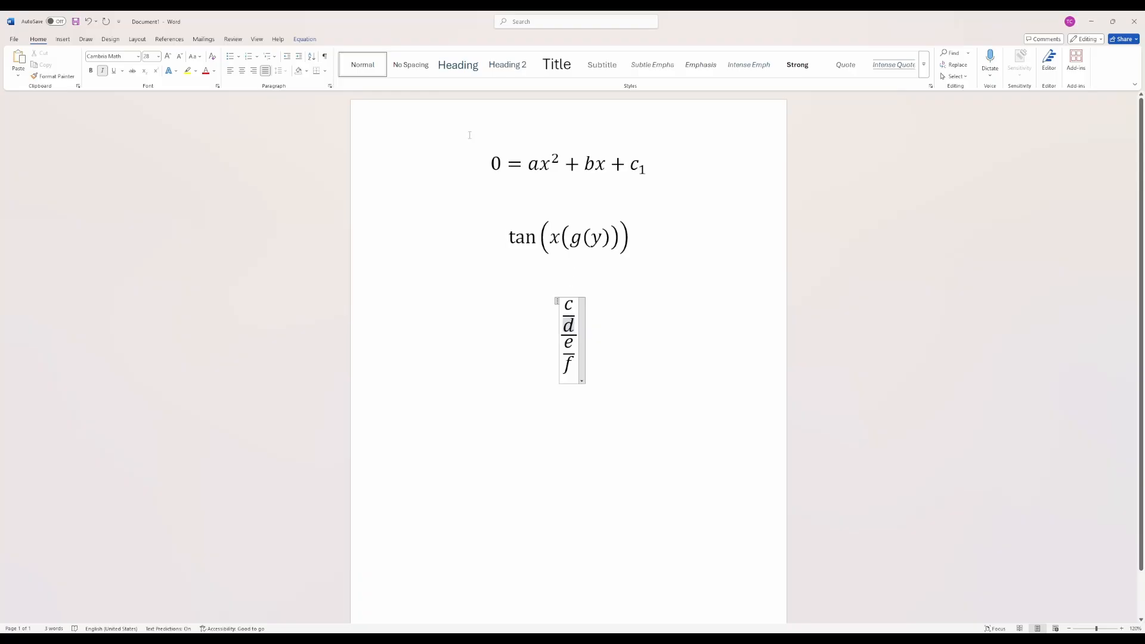
click(308, 40)
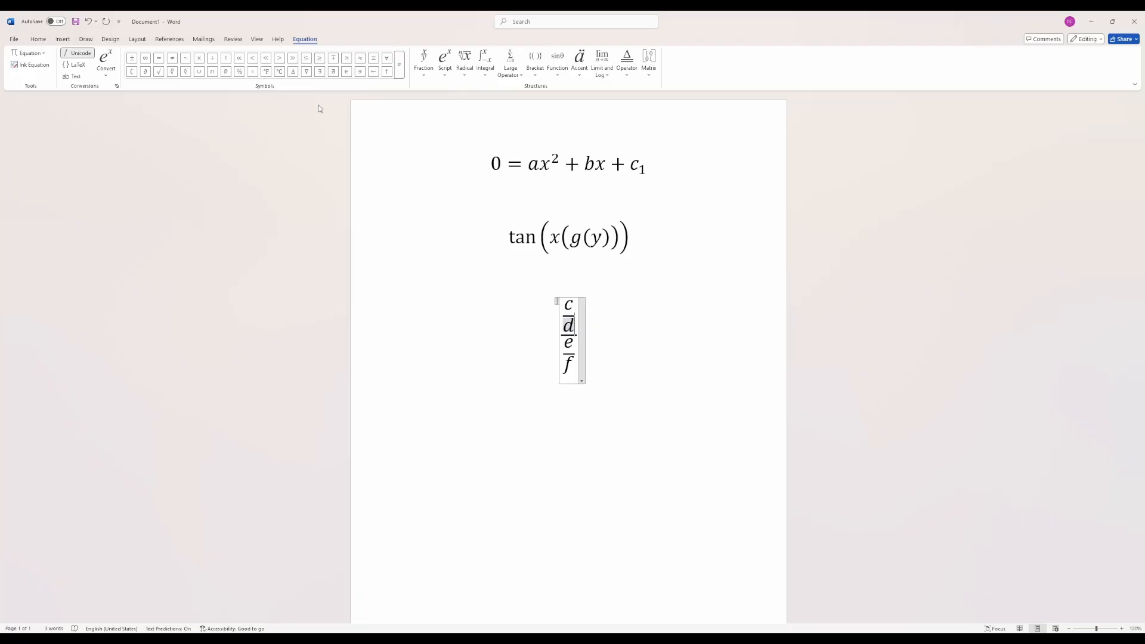
click(395, 70)
triple_click(578, 339)
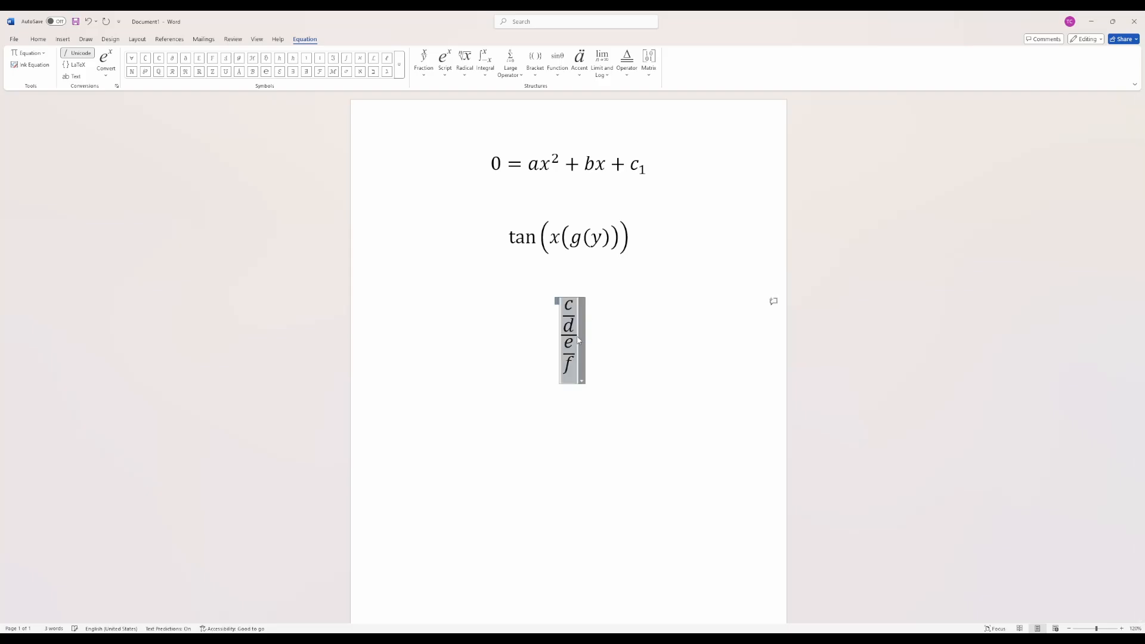
click(578, 341)
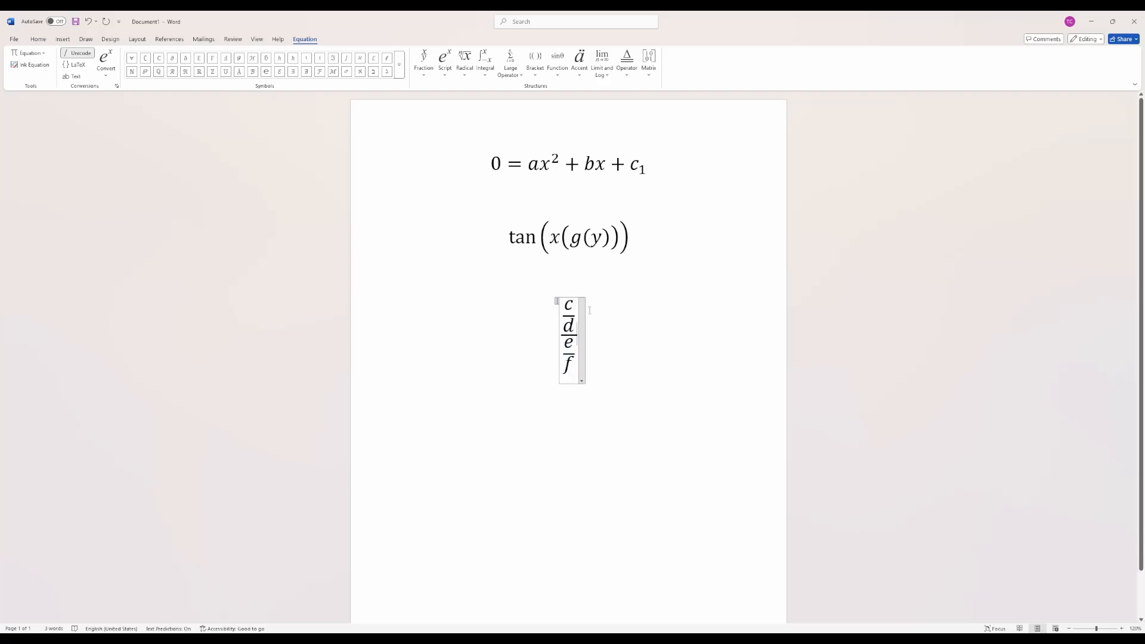
text(\doubleZ)
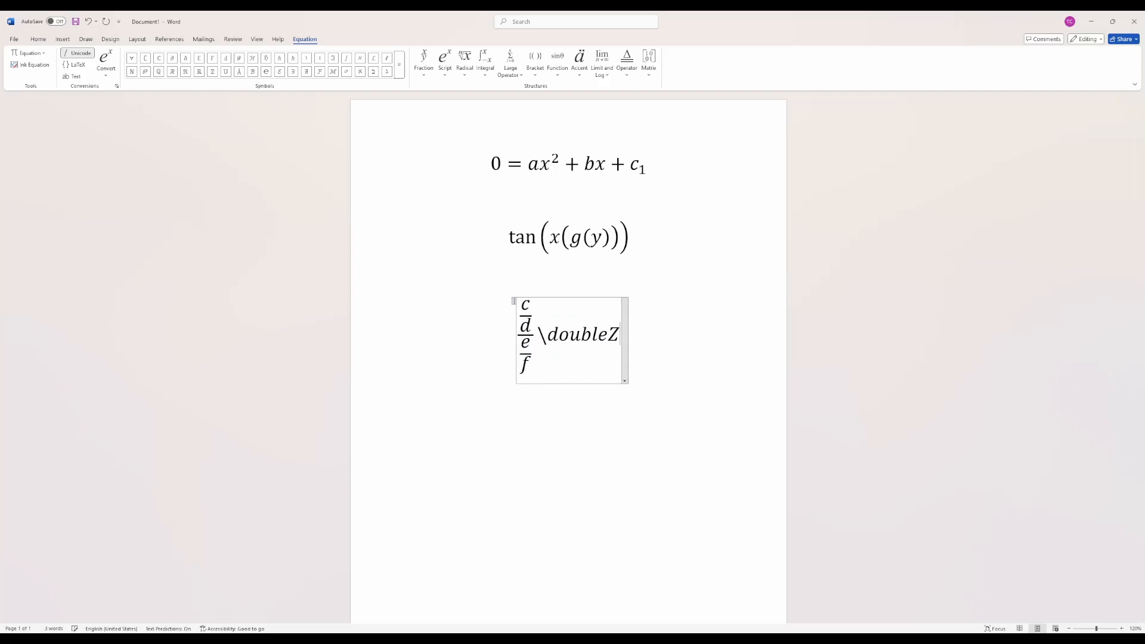
key(space)
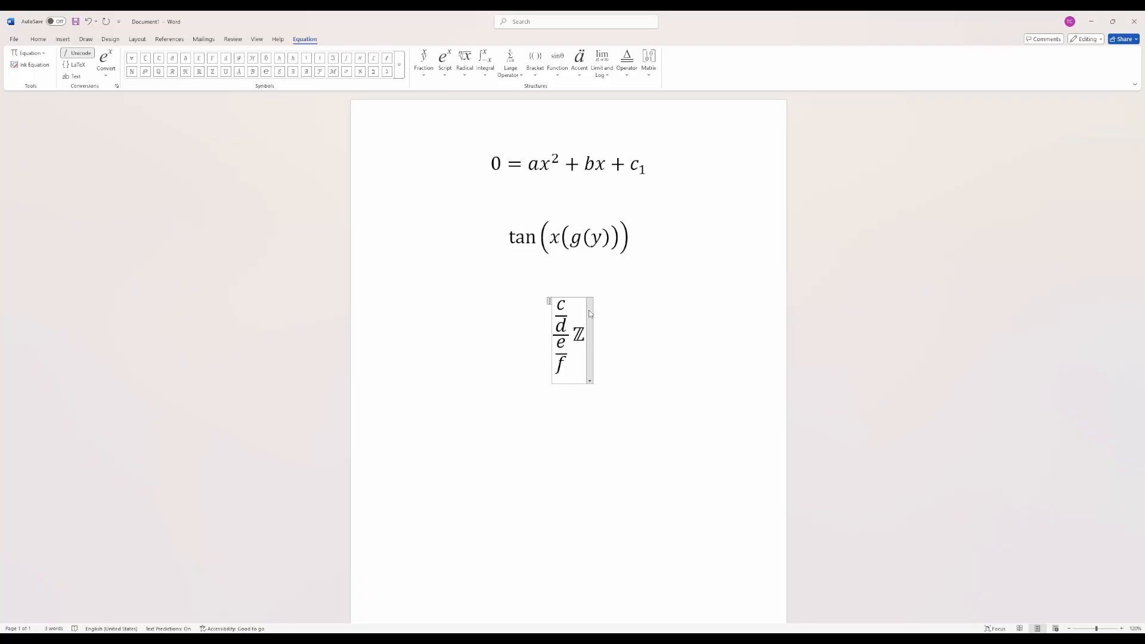
- Insert a new equation below the third one, leaving a blank line between, and enter an integral with limits a to b
click(608, 341)
key(Return)
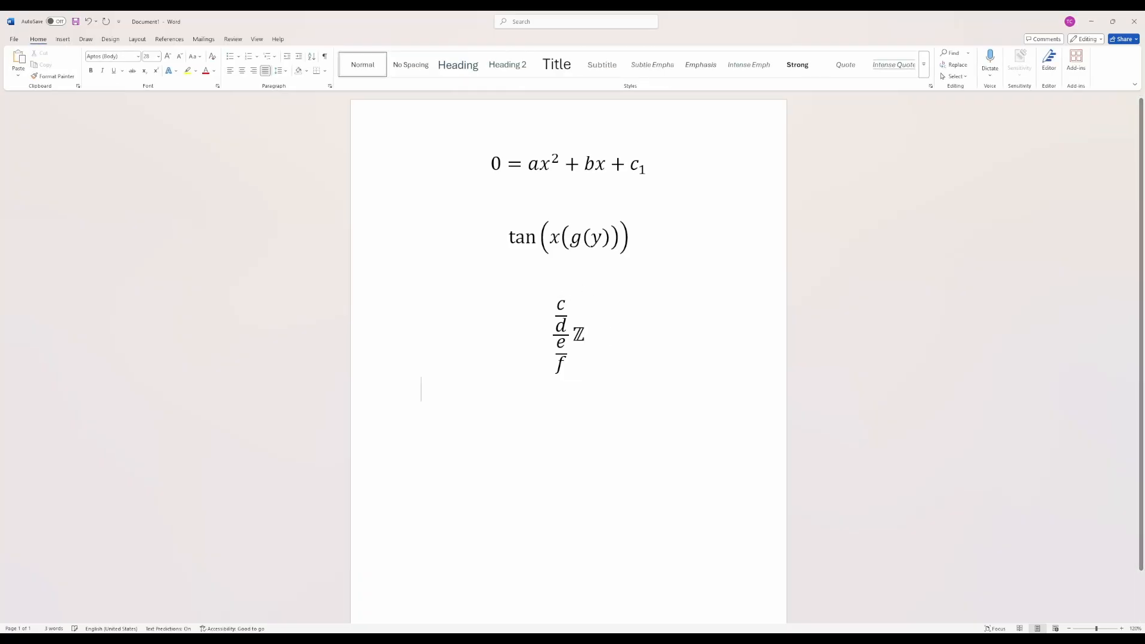
key(Return)
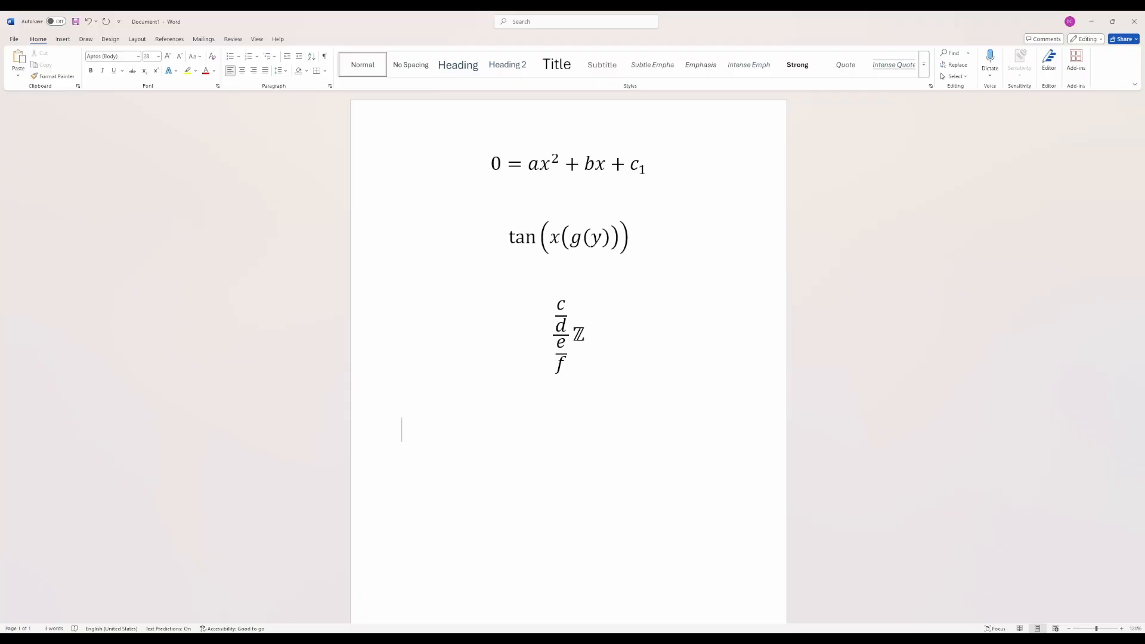
key(alt+equal)
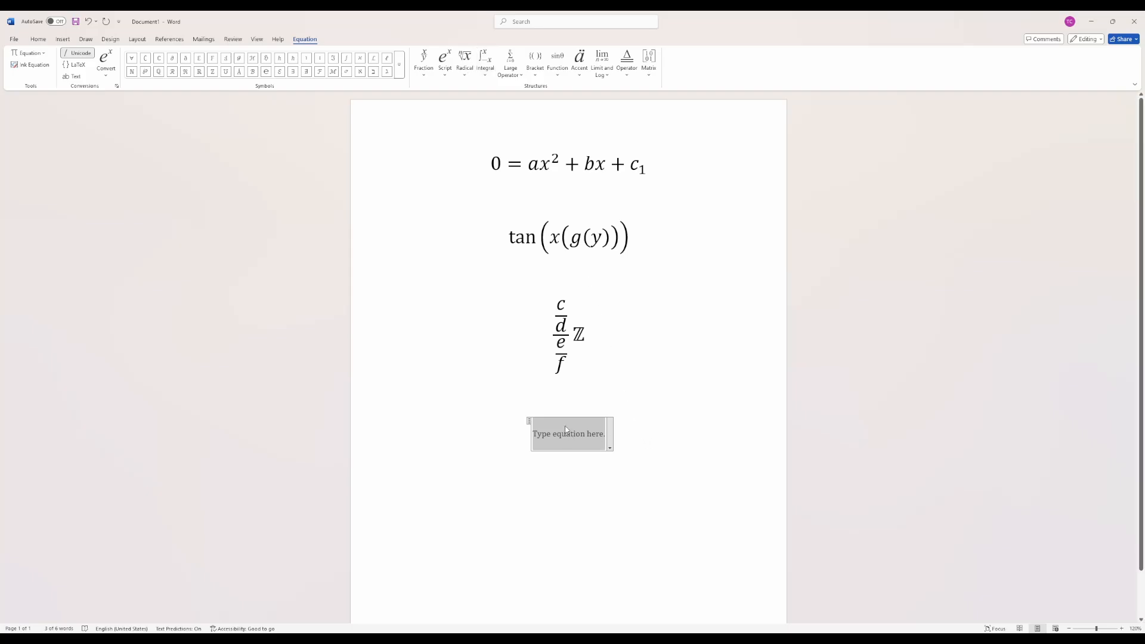
text(\int)
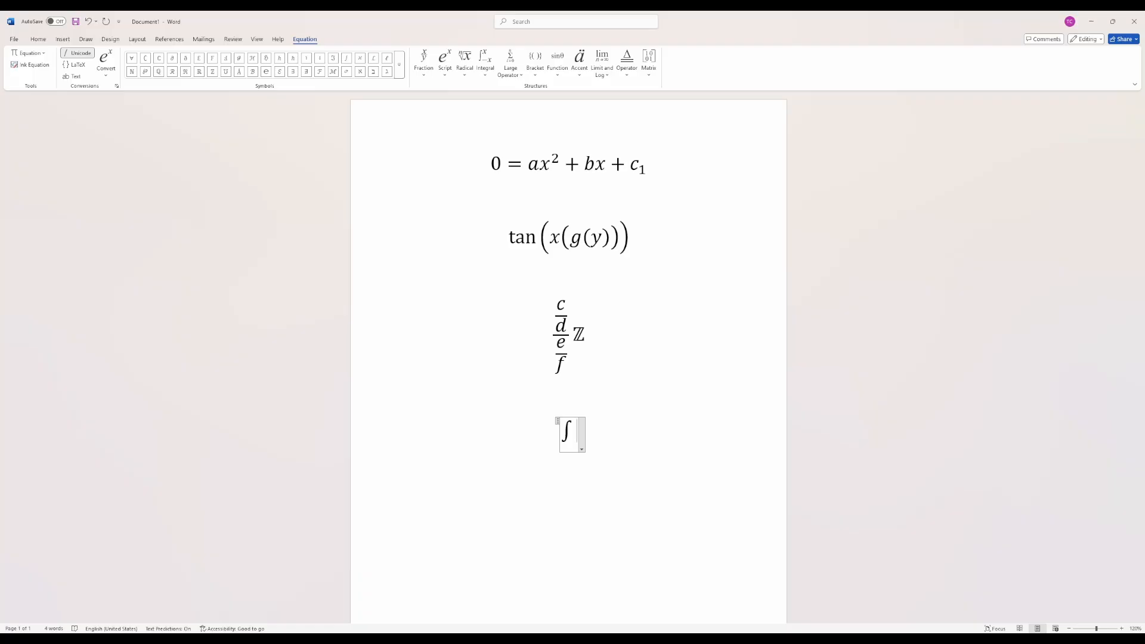
text(_a^b)
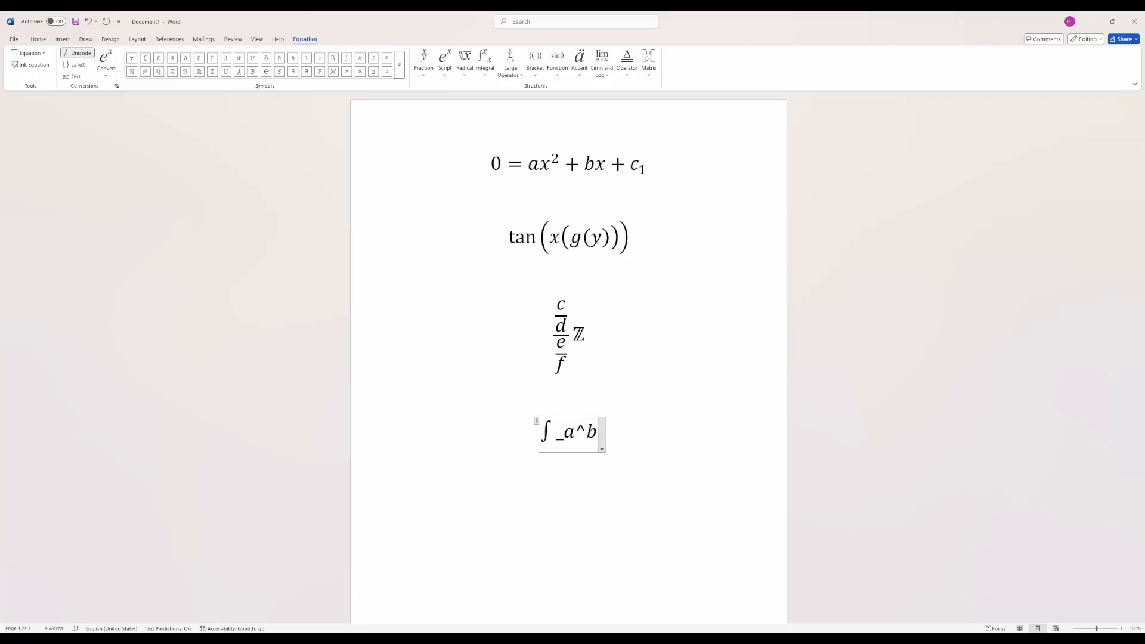
key(space)
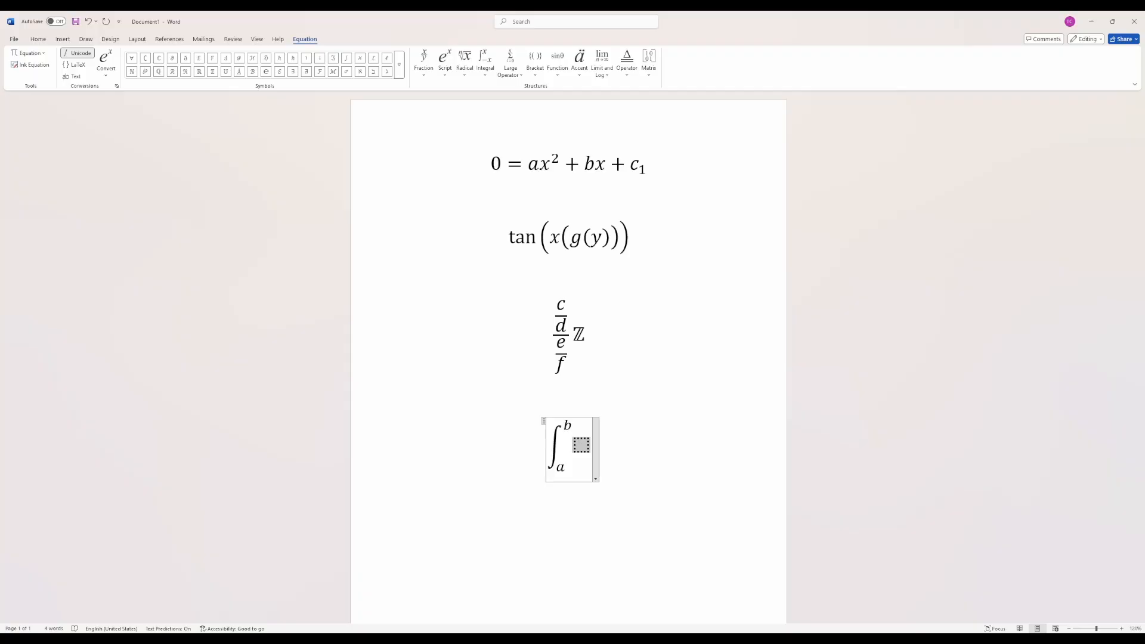
- Enter a summation in the integral's empty placeholder, with lower limit n and upper limit \ifty
text(\sum)
key(space)
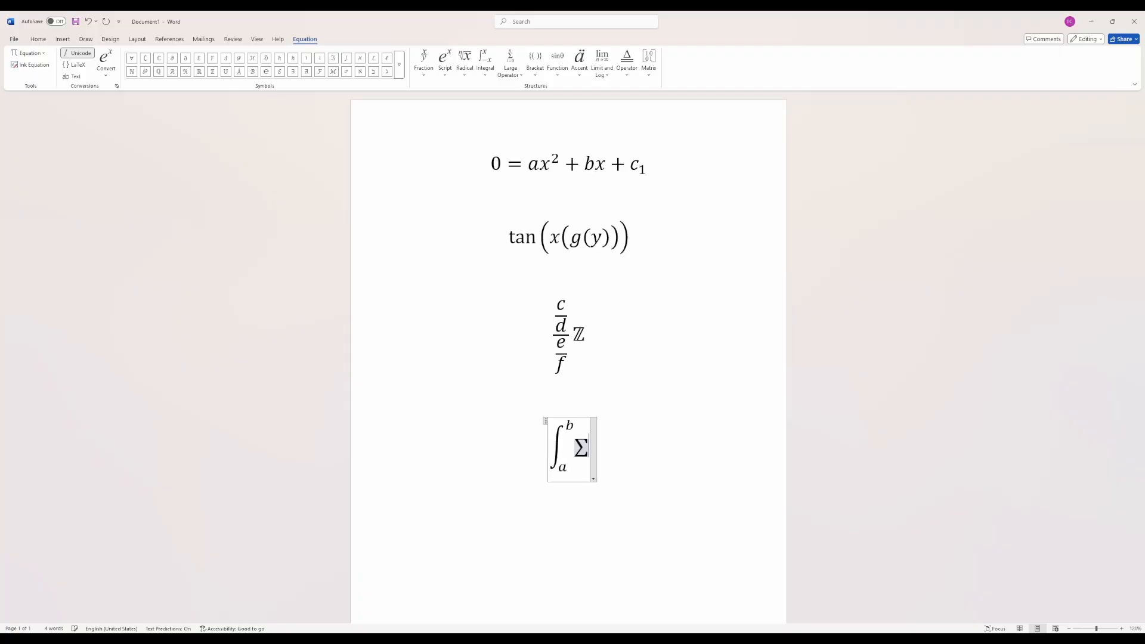
text(_)
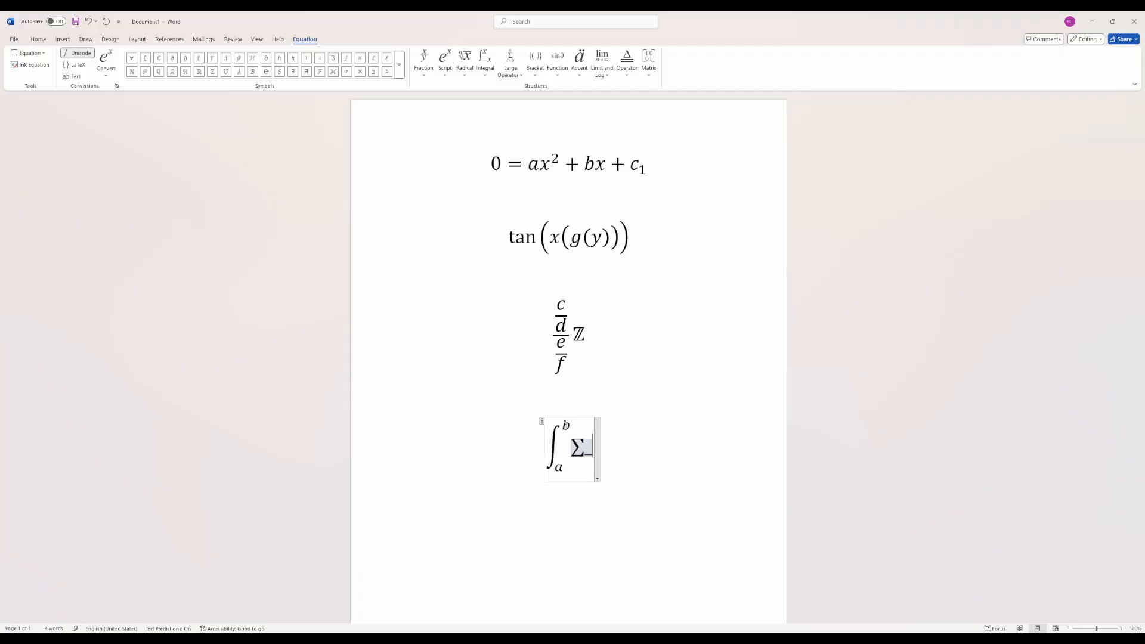
text(n)
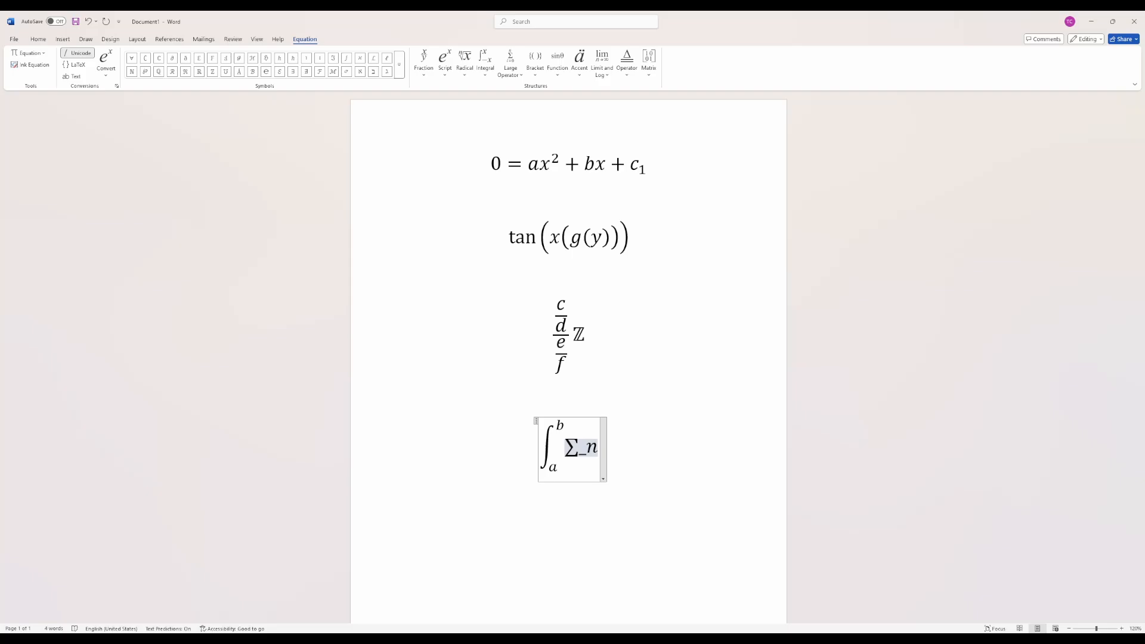
text(^\)
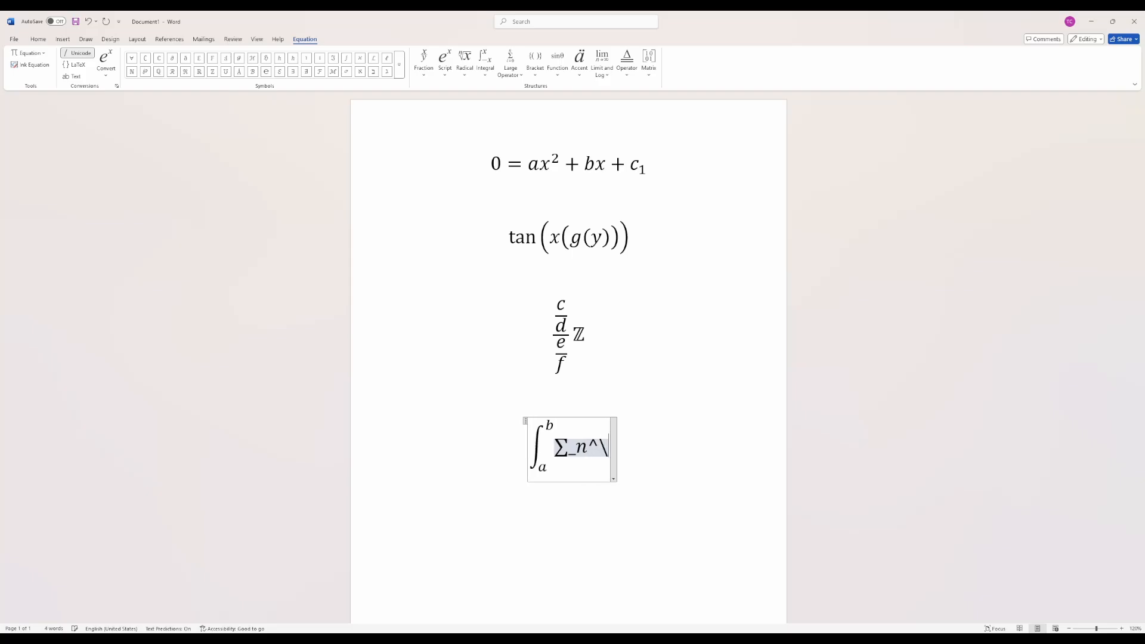
text(ifty)
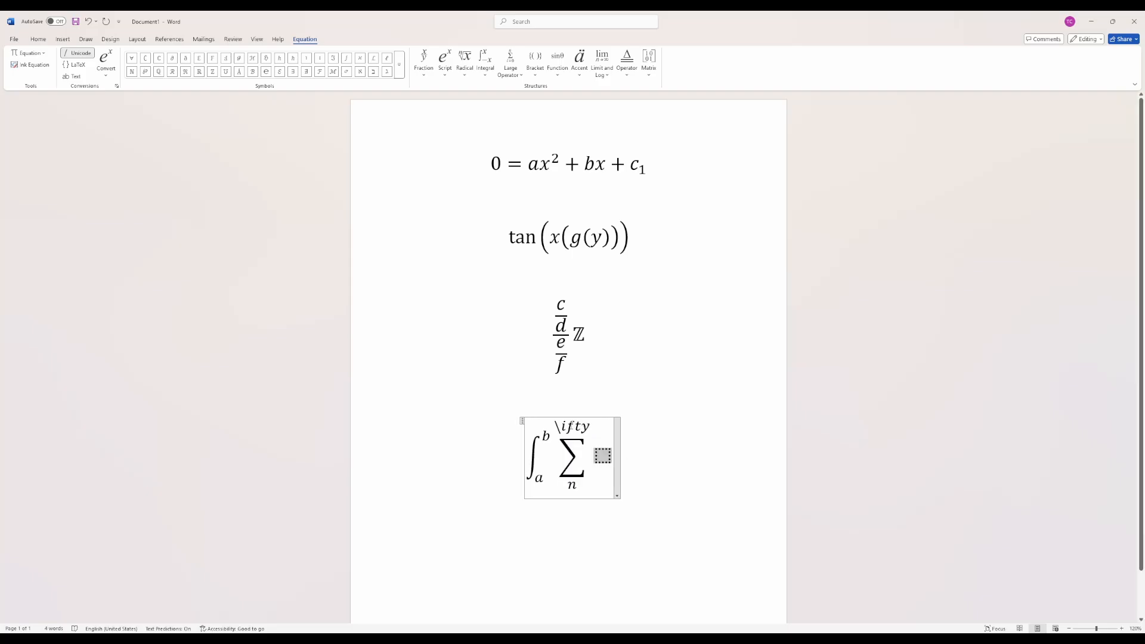
- Correct the summation's upper limit to ∞ and set its lower limit to n=0
double_click(566, 425)
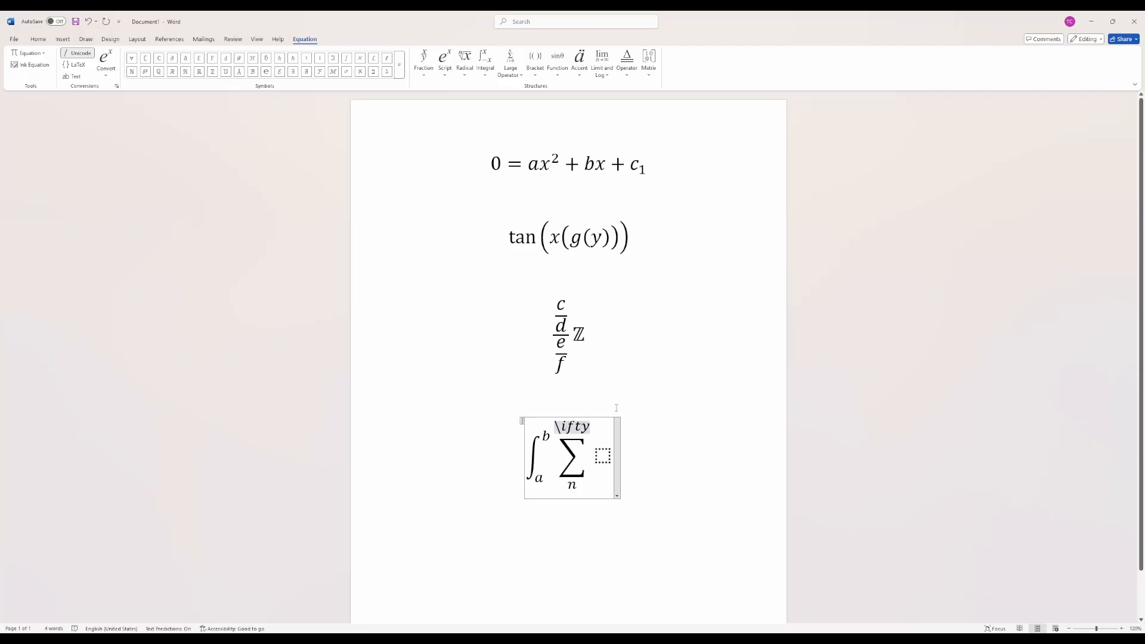
text(n)
key(space)
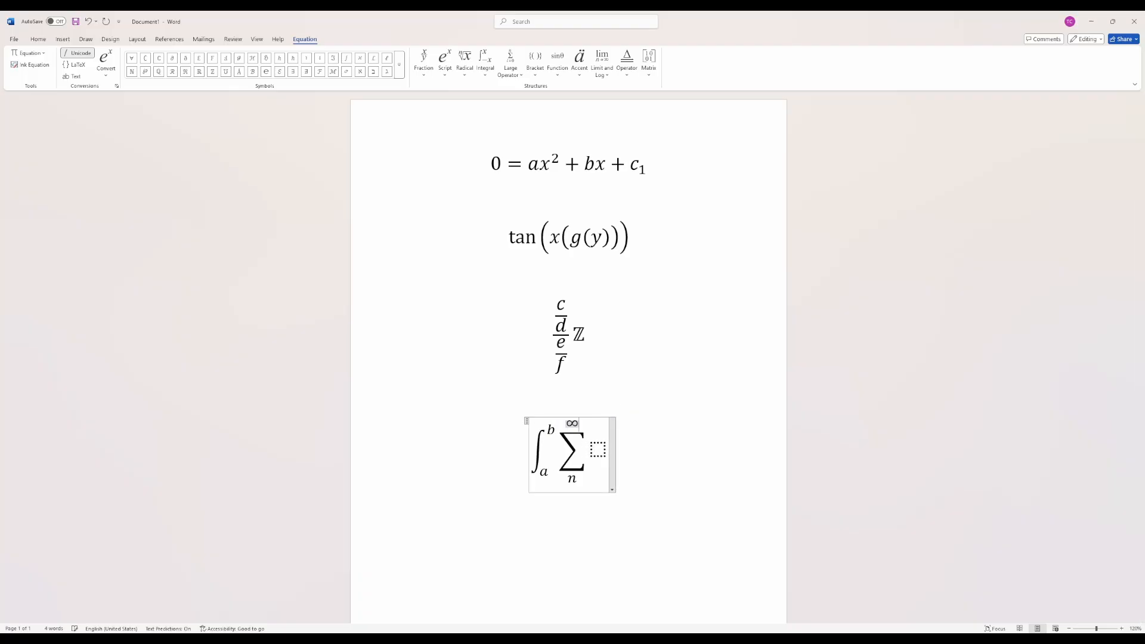
key(Down)
text(=0)
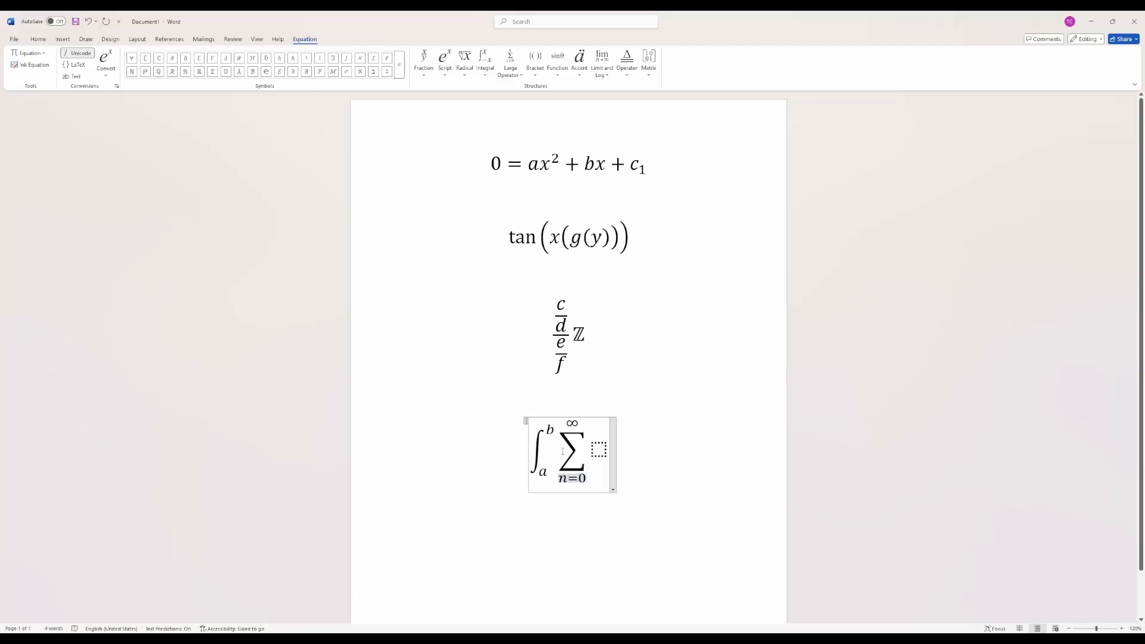
click(647, 439)
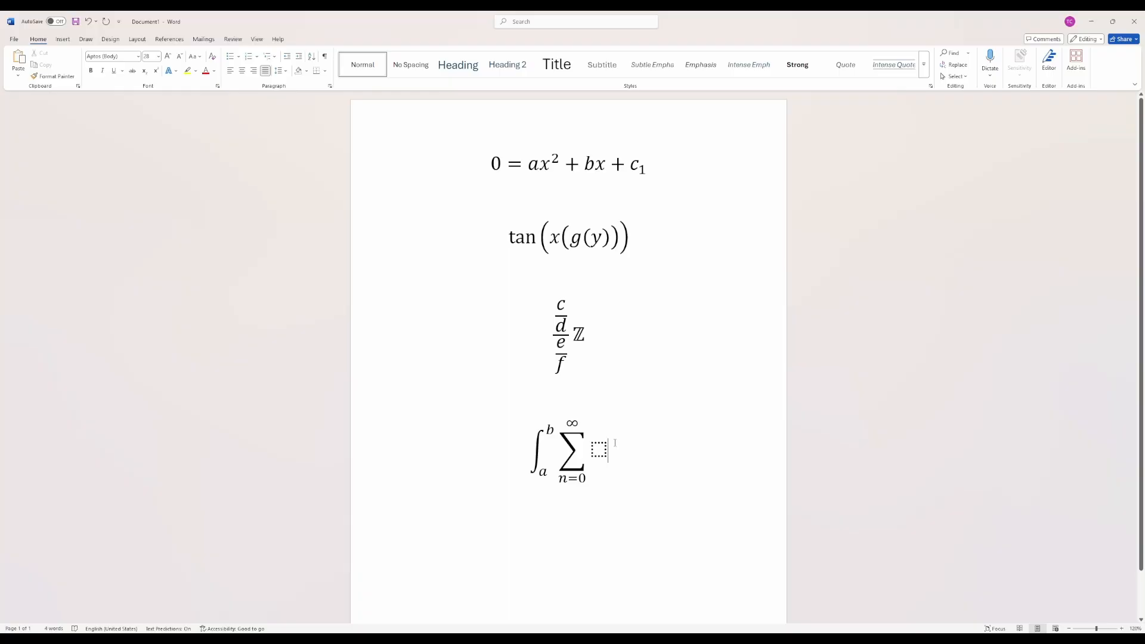
- Delete all the document's content and enter "I am text hello" in an equation box
key(ctrl+a)
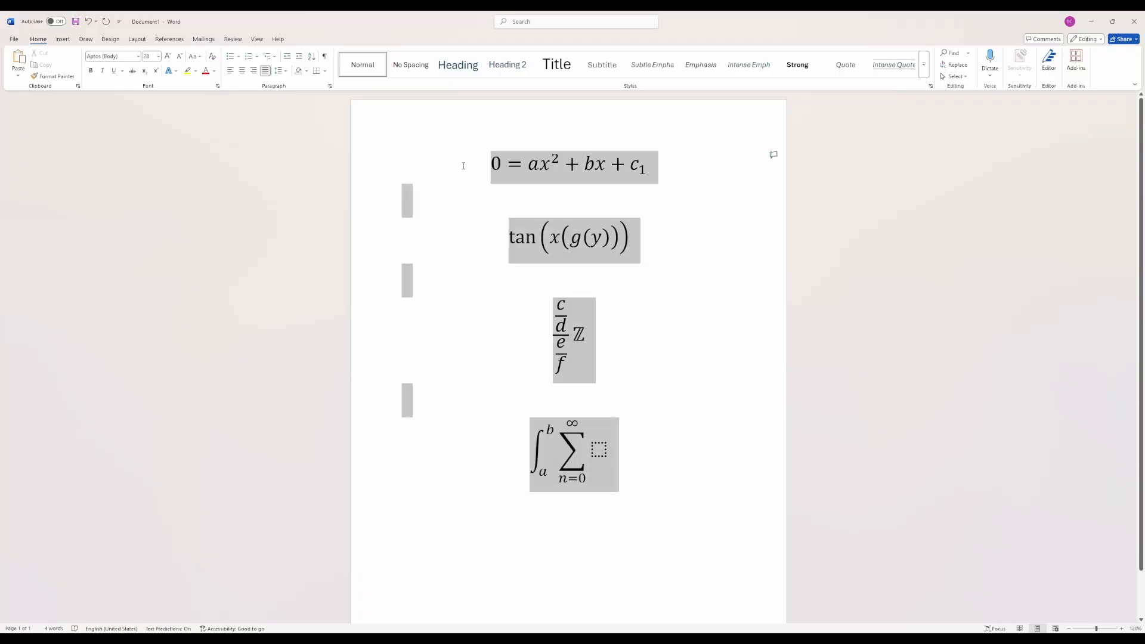
key(Delete)
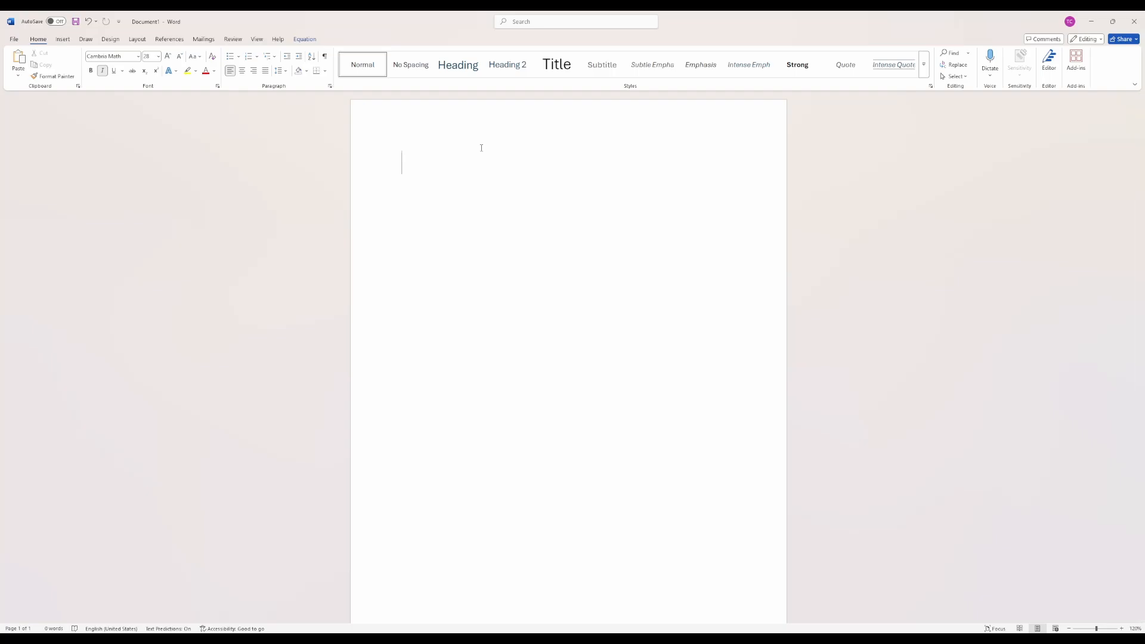
text(I am text hello)
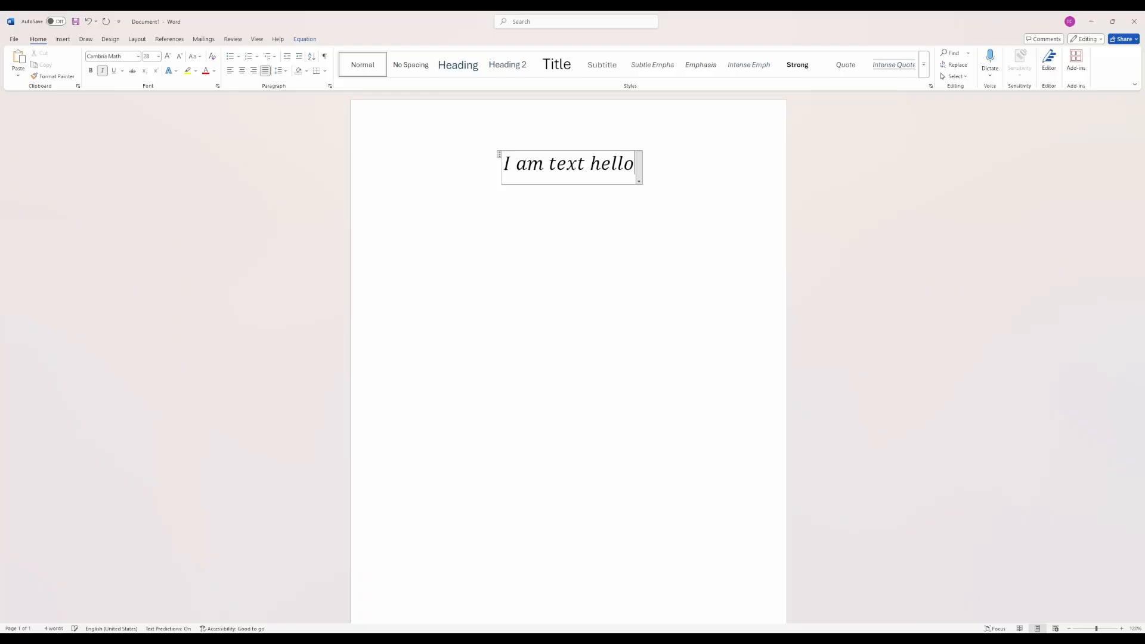
key(Right)
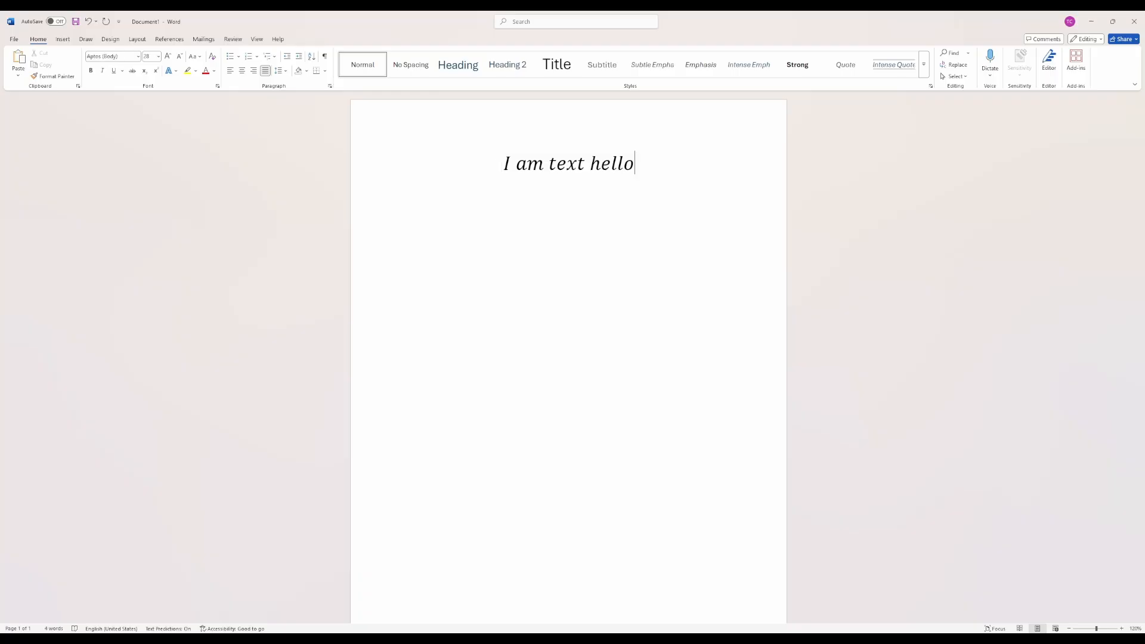
- Cut the entire "I am text hello" equation out of the document, leaving the page empty
key(ctrl+a)
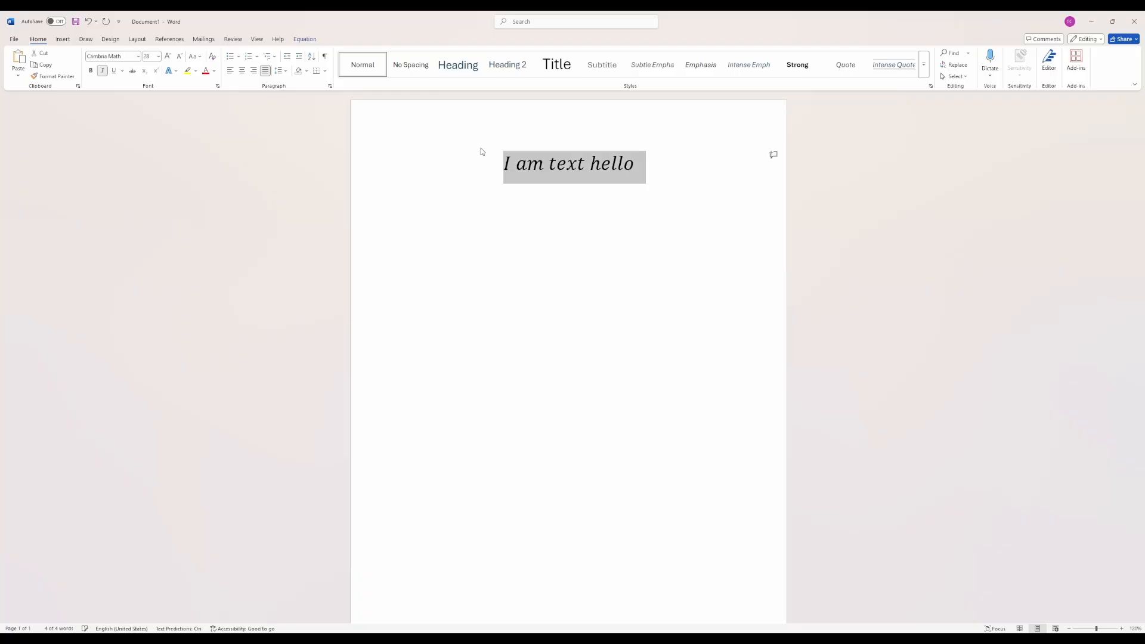
key(ctrl+x)
key(ctrl+v)
key(ctrl+z)
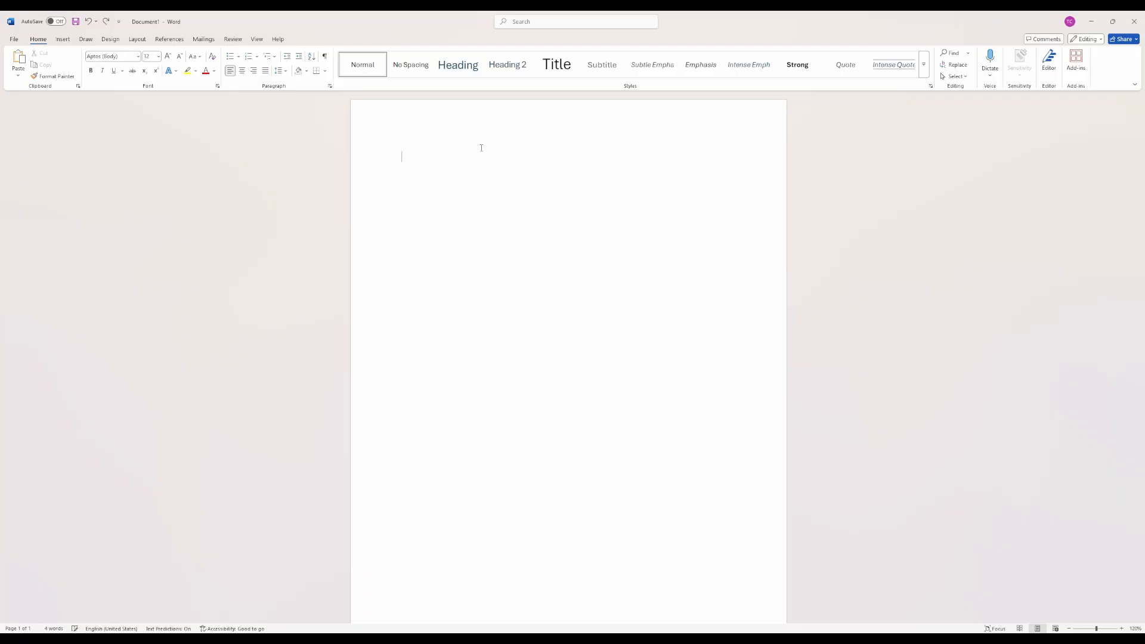
- Enter the opening line "I am text! Yay :)" and keep the smiley as plain characters
text(I am text! Yay )
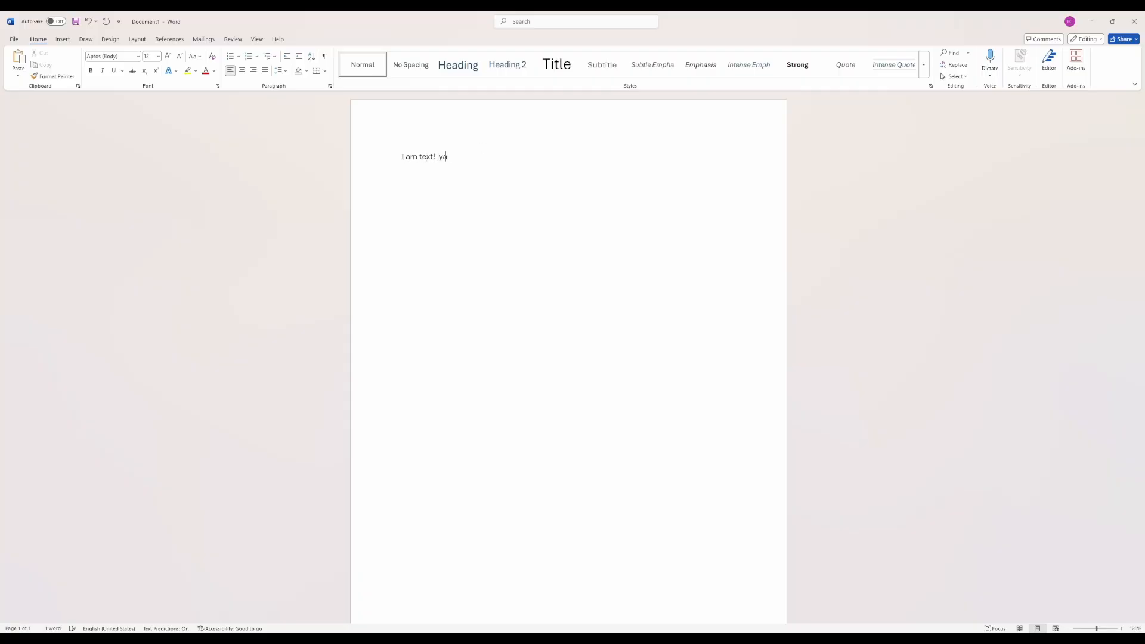
text(:))
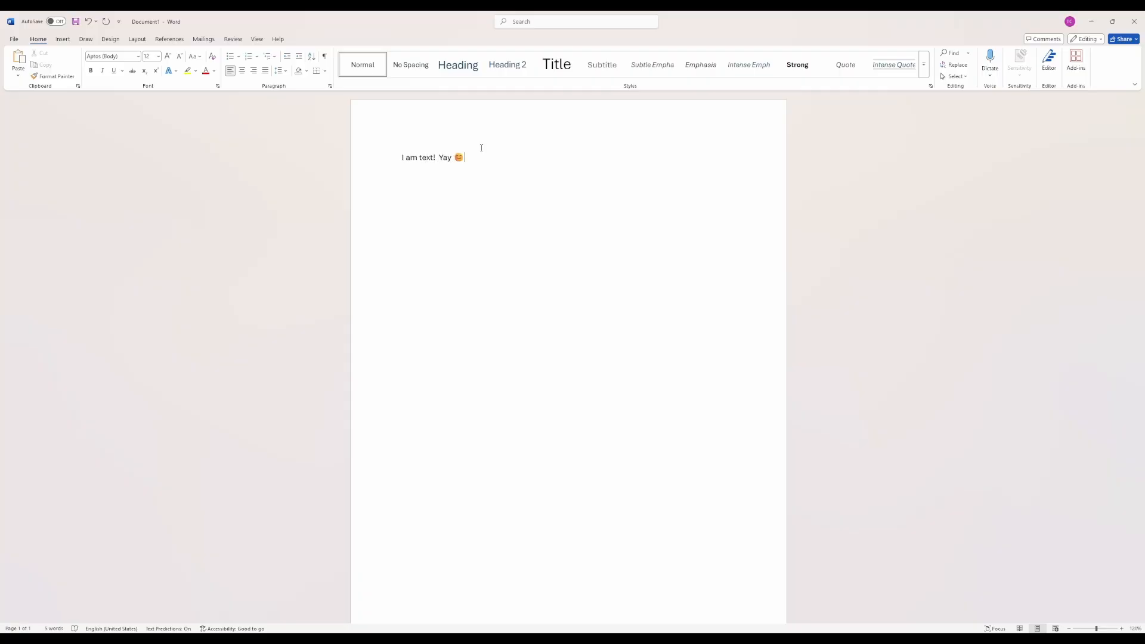
key(ctrl+z)
- After a blank line, add "Typing things about what I'm learning here and now I need an equation" and start a new line
key(Return)
key(Return)
text(Typing things abou)
text(t what I'm learning)
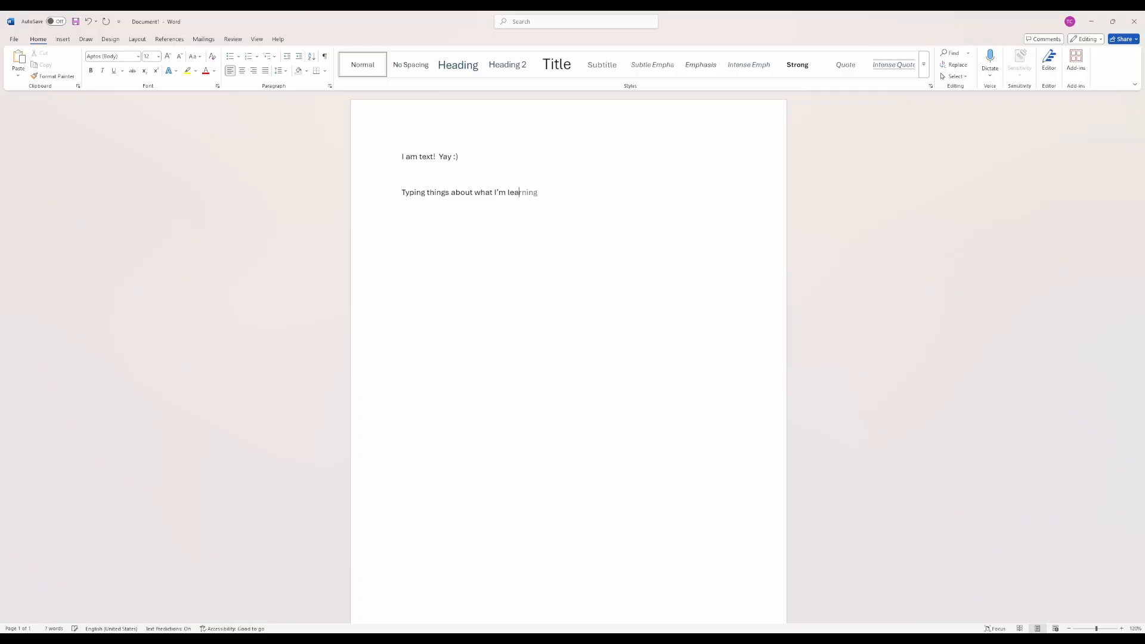
text( here and now I need an equations)
key(Return)
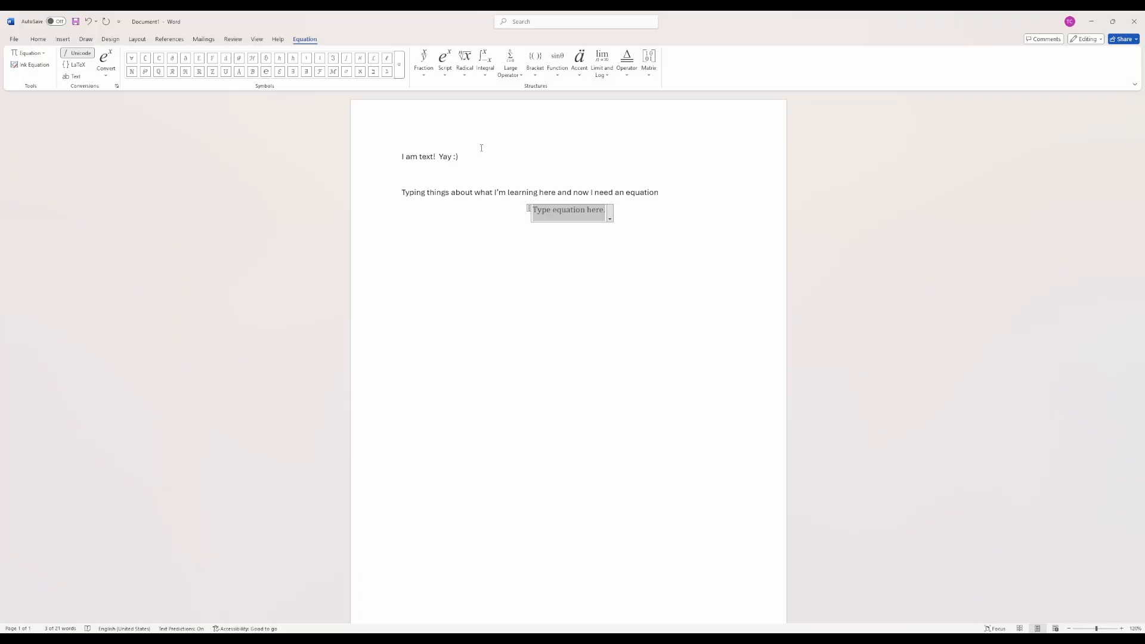
- Insert an equation under the sentence containing iħ followed by the fraction ∂ over ∂t, using the \hbar and \partial codes
text(i\)
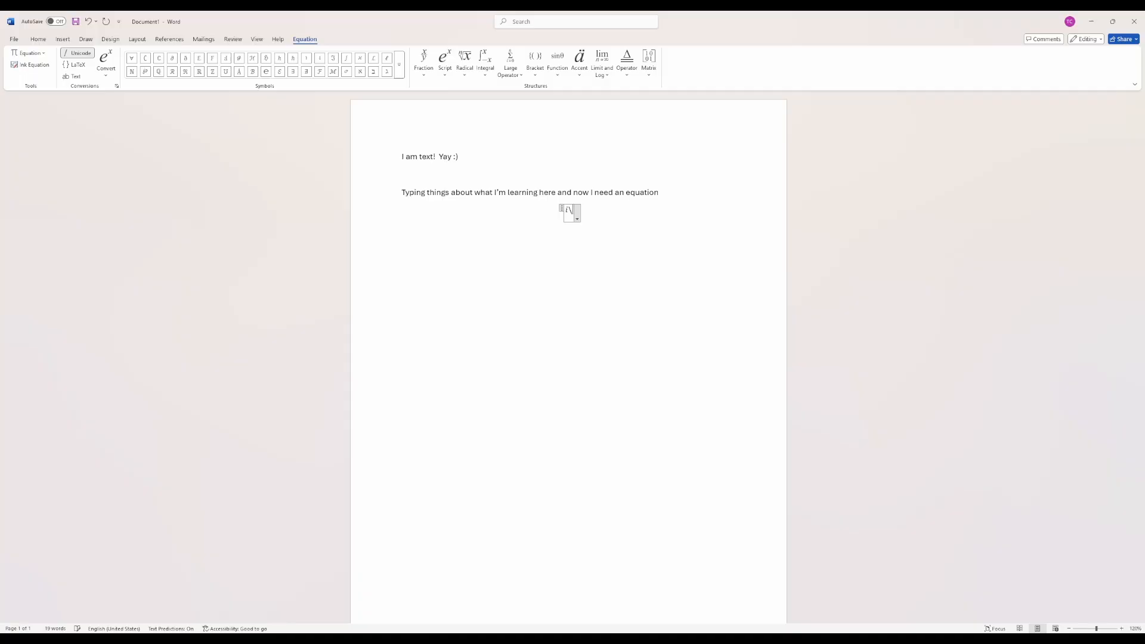
text(hbar )
text( \partial )
text(/ )
text(\partial t)
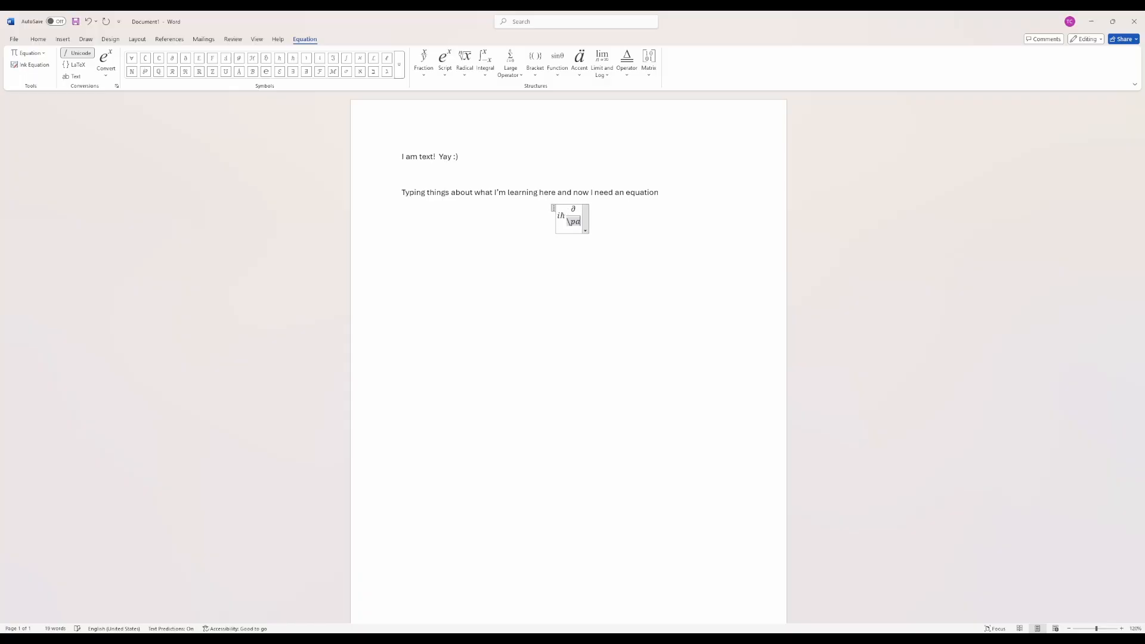
- Try extending the equation with "= blah" and left-aligning it, and undo both changes
key(Right)
text(= blah)
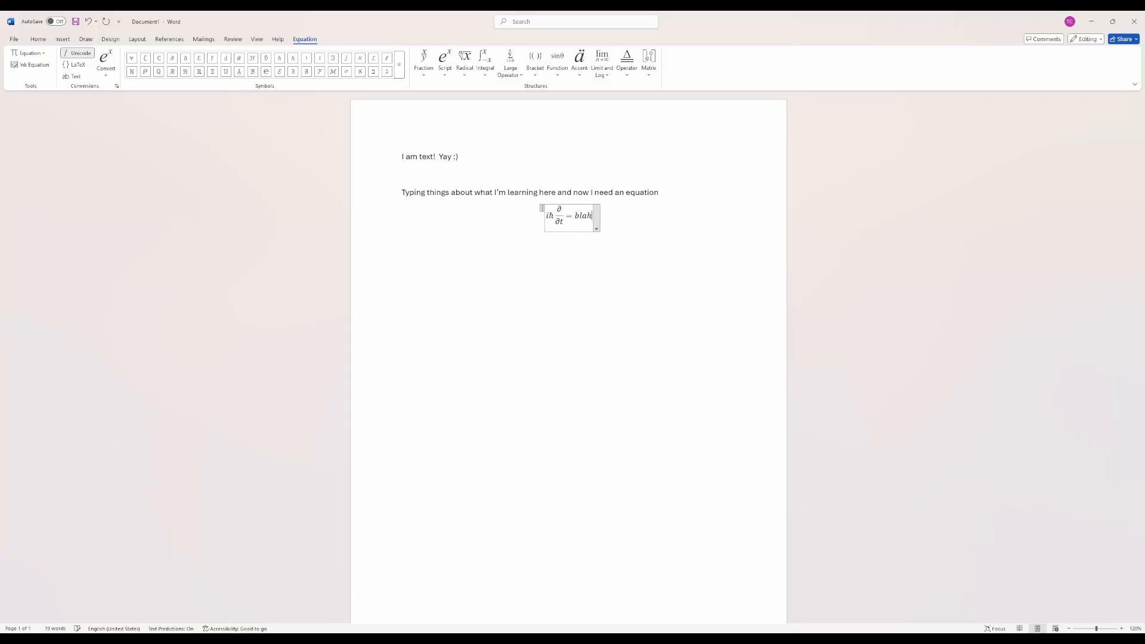
key(Right)
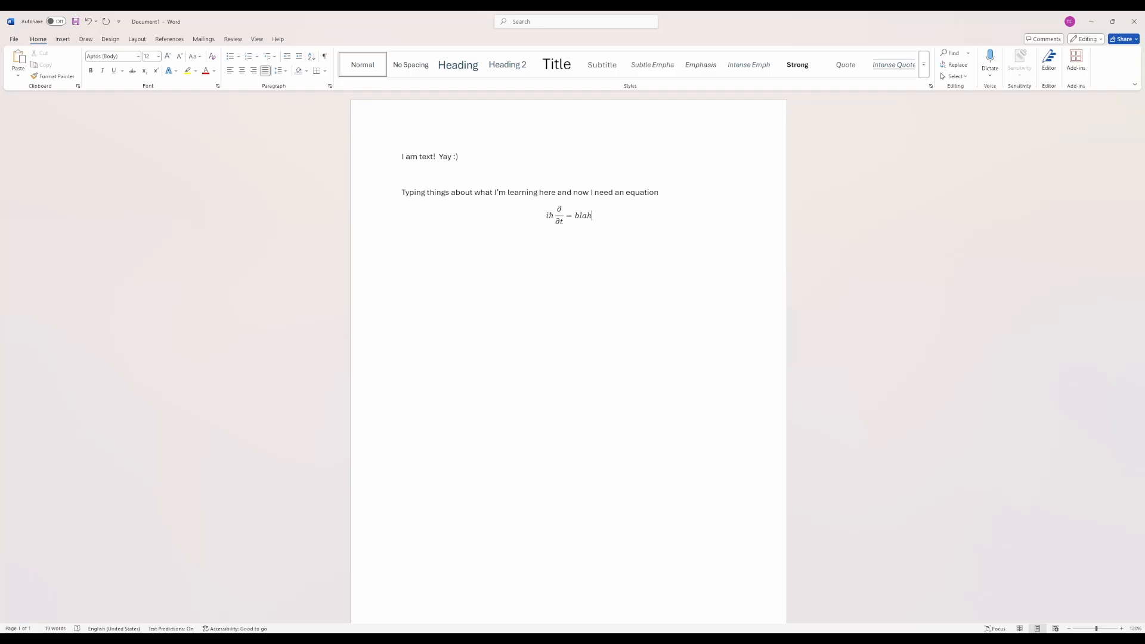
key(ctrl+l)
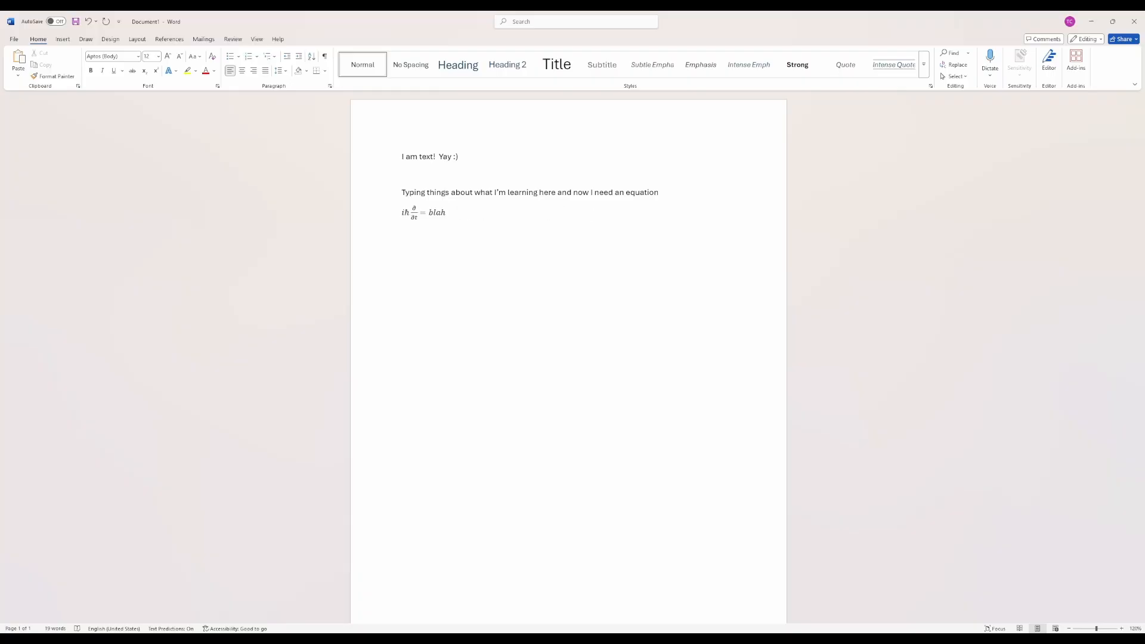
key(ctrl+z)
key(ctrl+z)
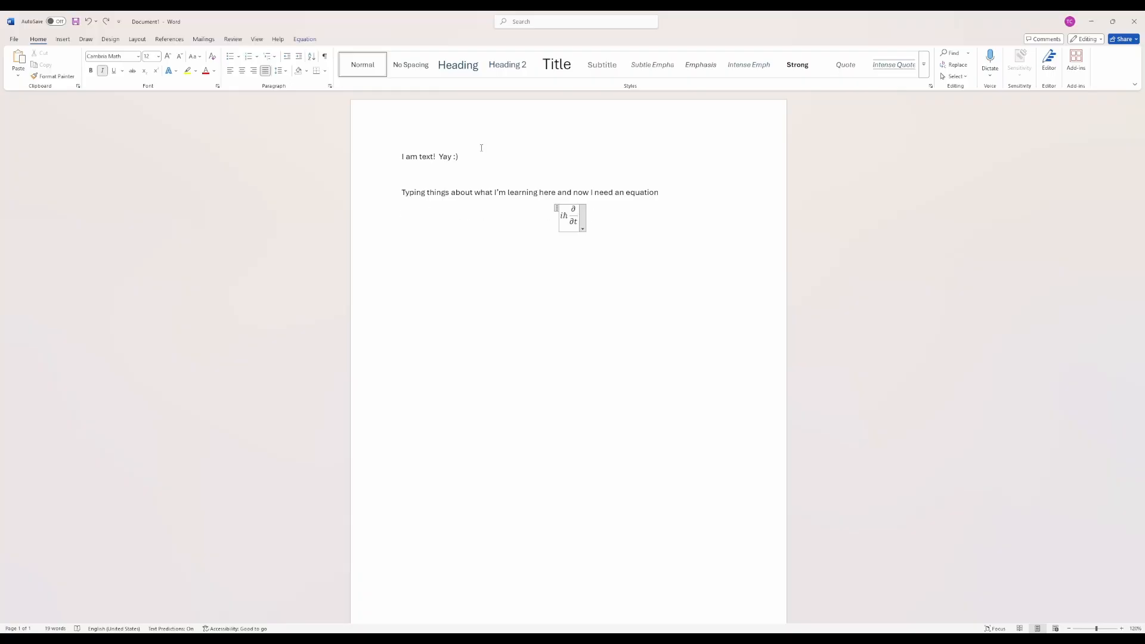
- Left-align the equation and add below it "Now I have even more things to say about this beautiful equation"
key(Right)
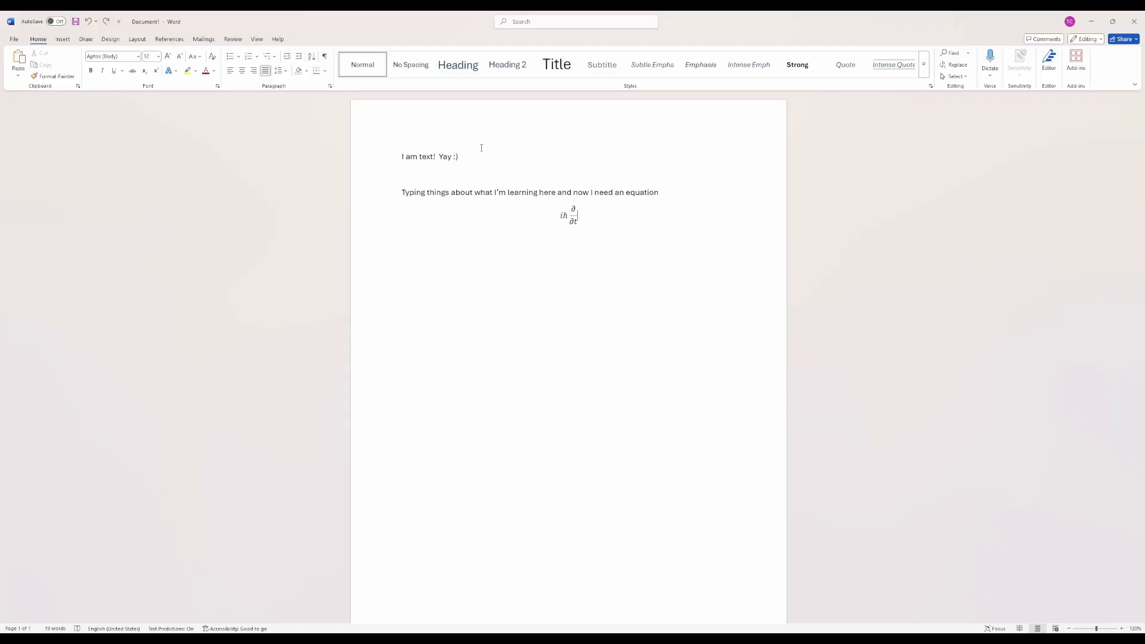
key(ctrl+l)
text(Now I have ev)
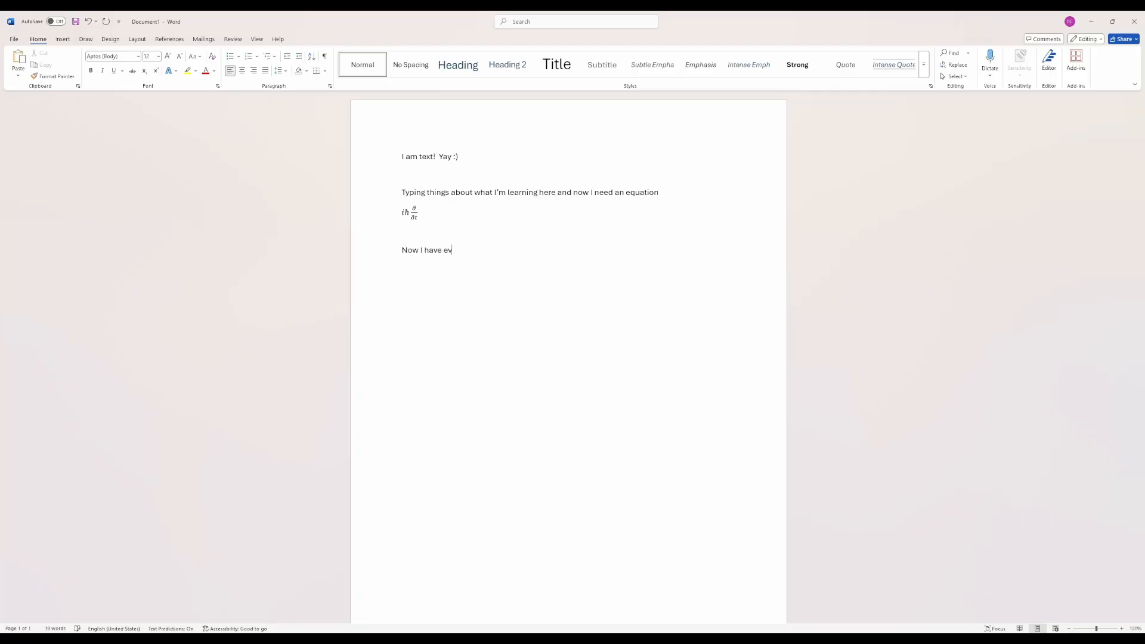
text(en more things to say about this beautiful )
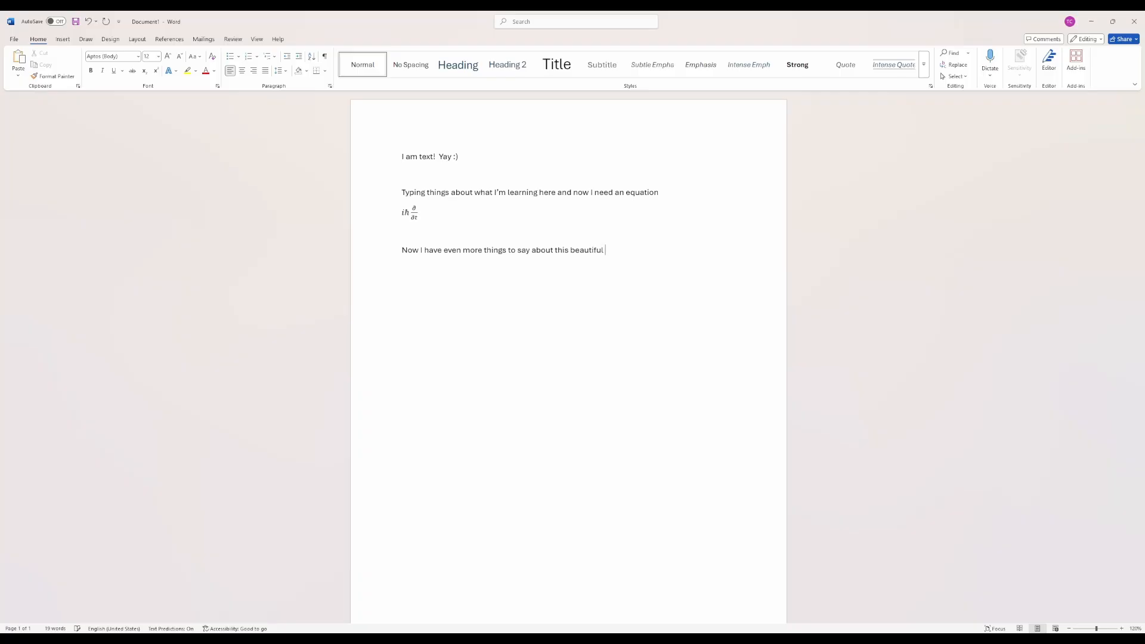
text(eq)
text(uation )
text(But I also need)
text( a figure)
- Add the line "But I also need a figure" and paste the picture of two robed characters from another window below it
key(ctrl+v)
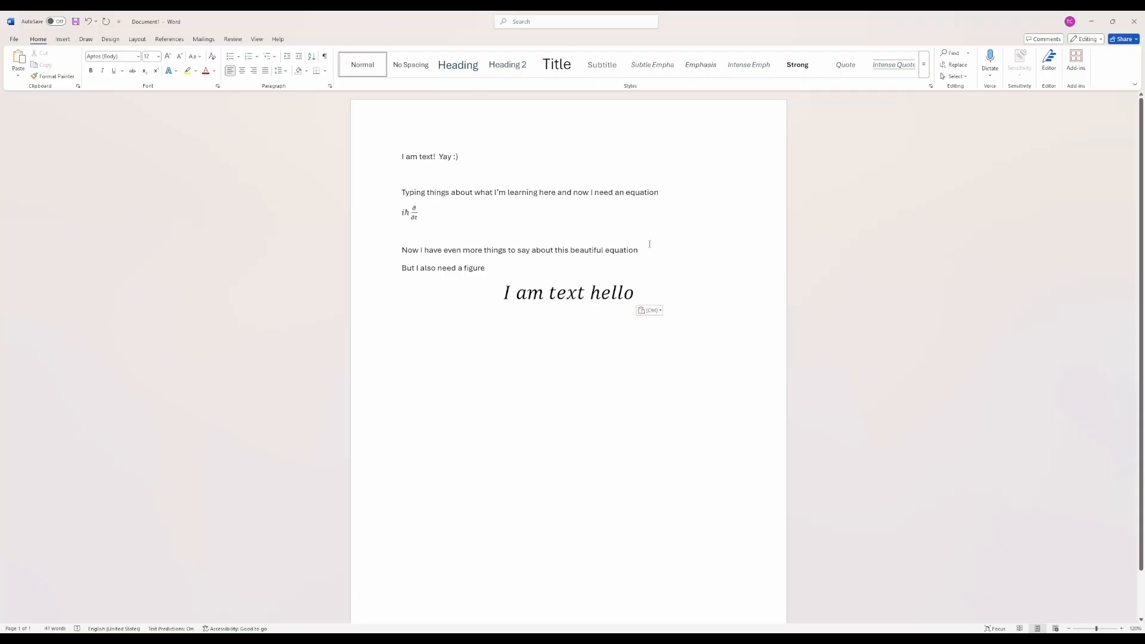
key(ctrl+z)
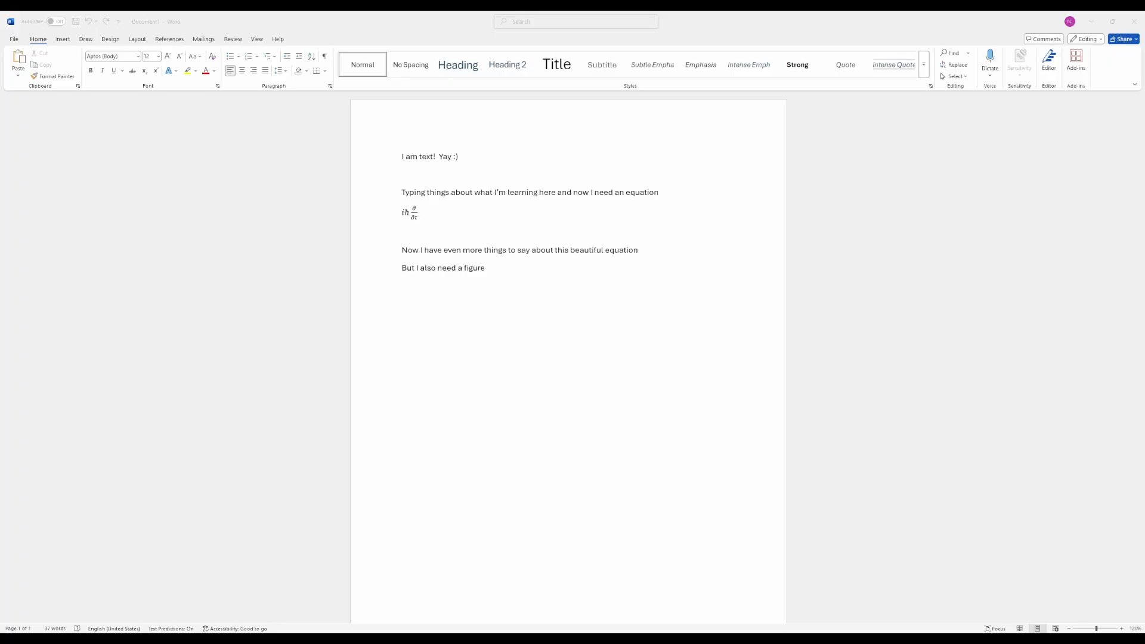
key(alt+Tab)
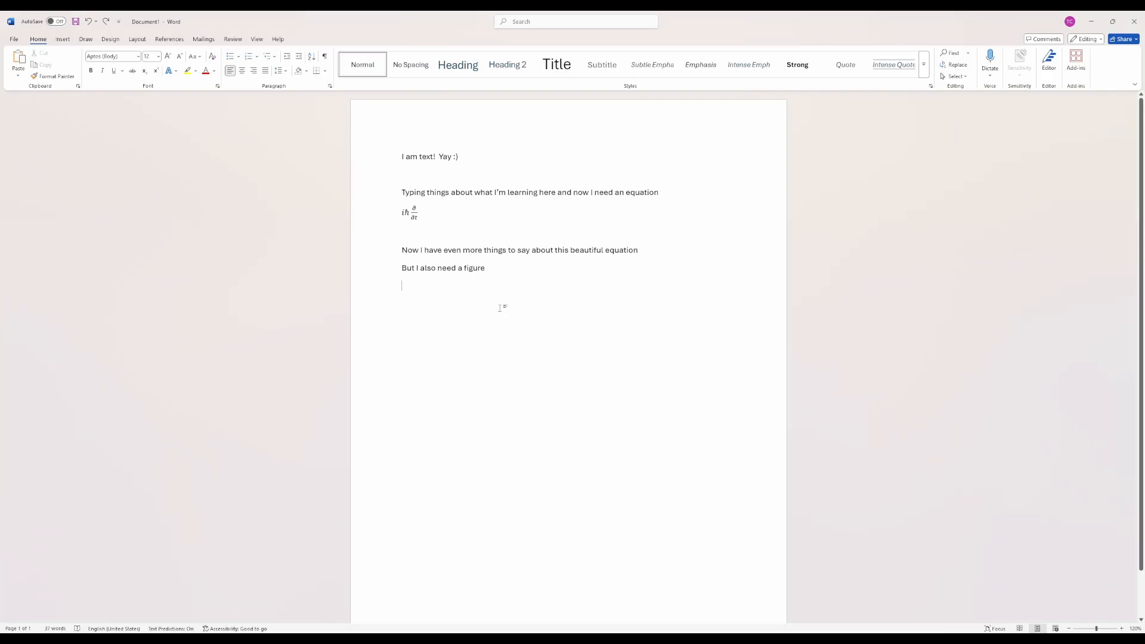
key(ctrl+v)
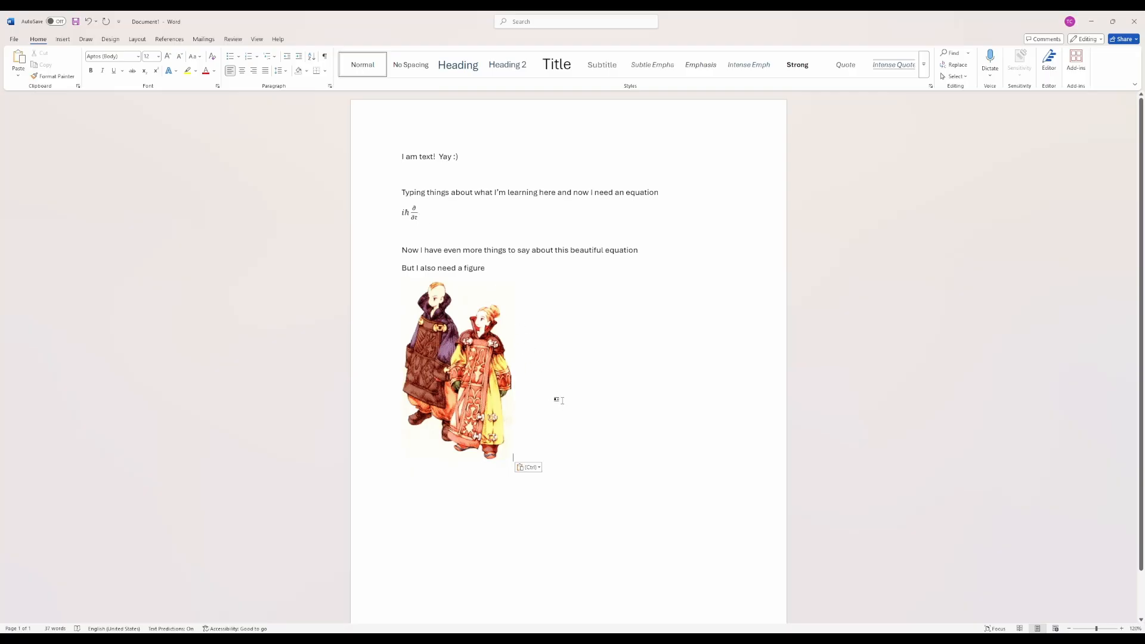
- Caption the picture "Figure 1. Arithmeticians! Note that their fashion sense is impeccable." with "Figure 1." in bold
key(Return)
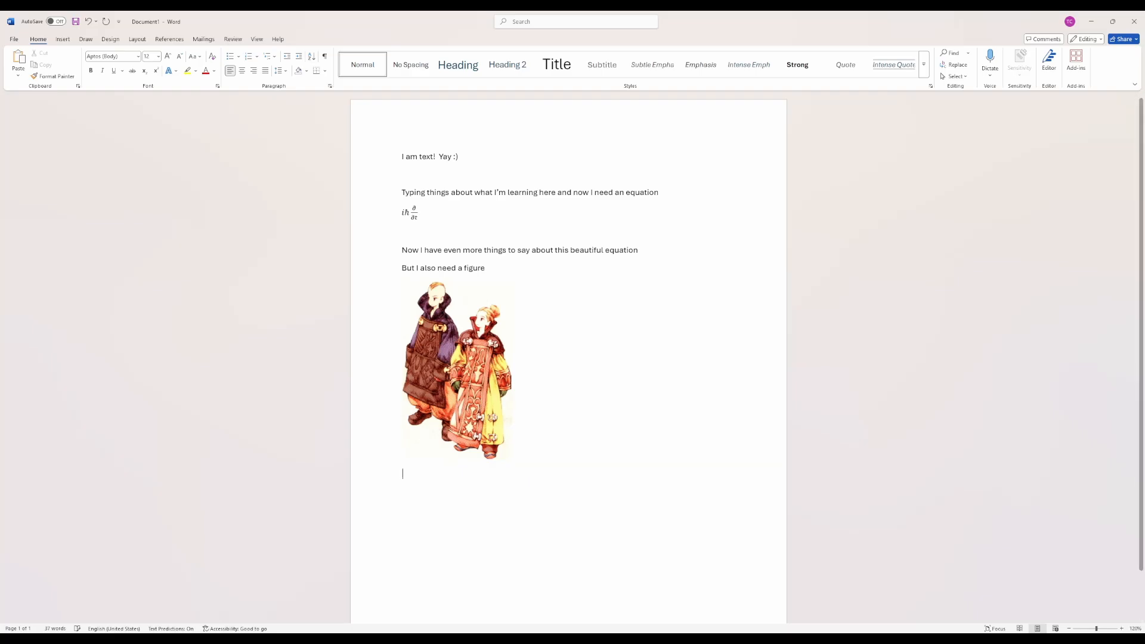
text(Figure )
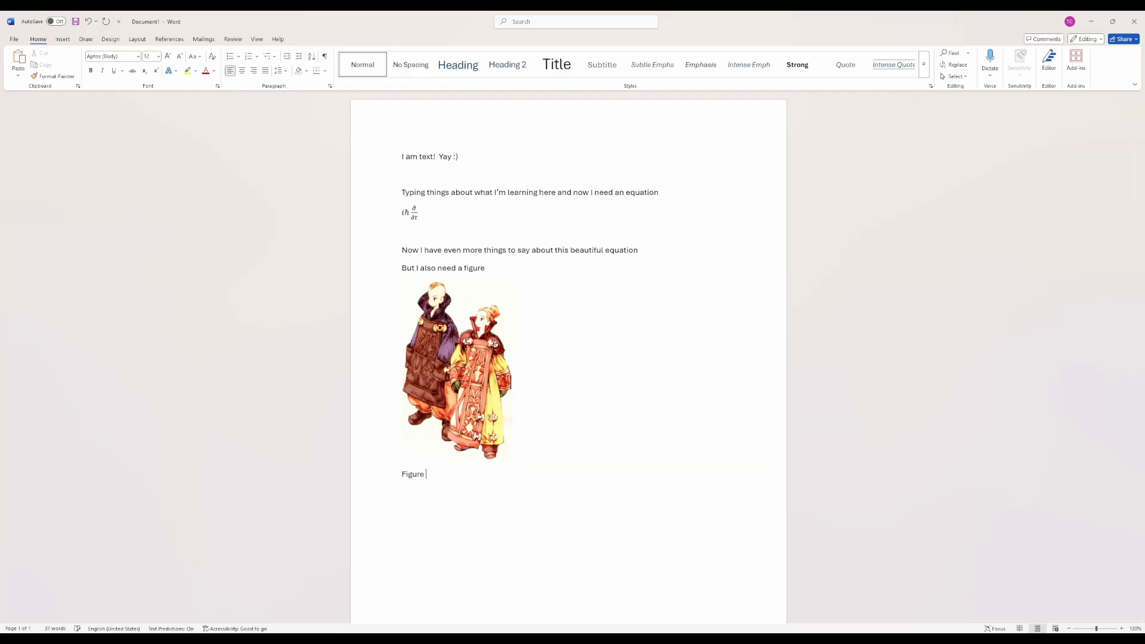
text(1. Arithmeticians)
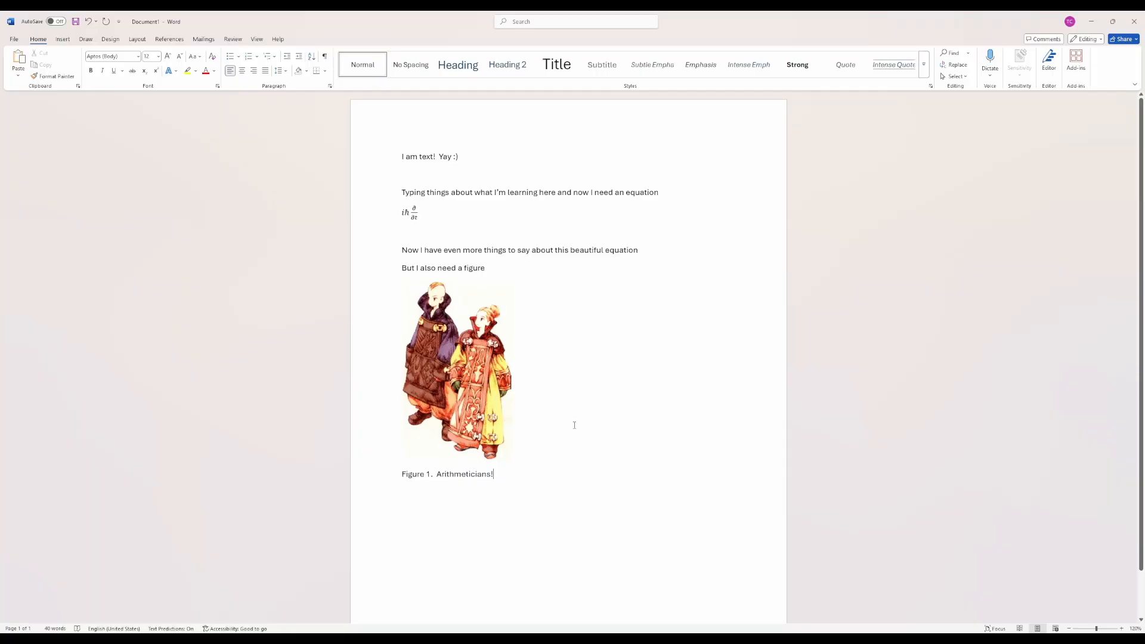
text(!  Note that thei)
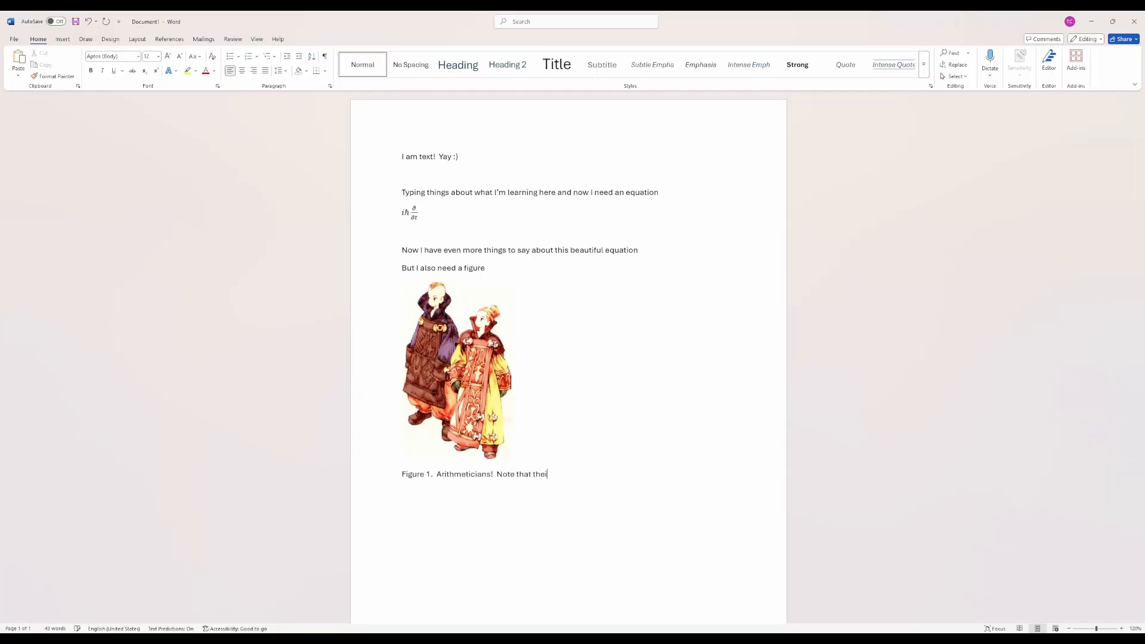
text(r fashion sense is impec )
text(able.)
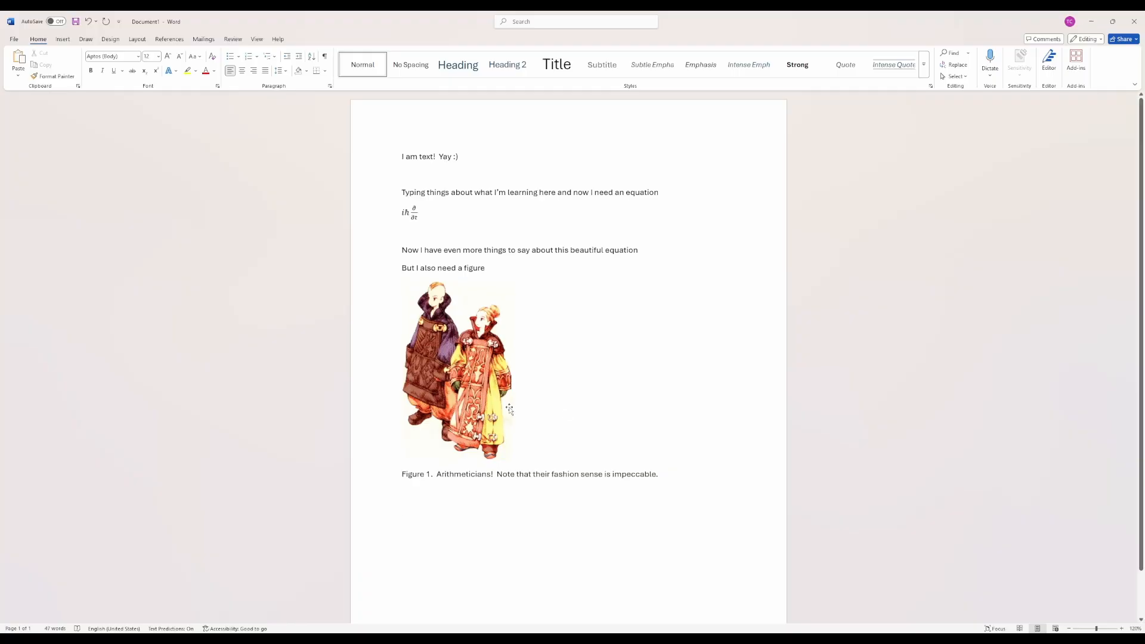
drag(436, 478, 385, 478)
key(ctrl+b)
- Below the caption, add the paragraph "Onward with the exposition. Blah blah blah."
click(444, 514)
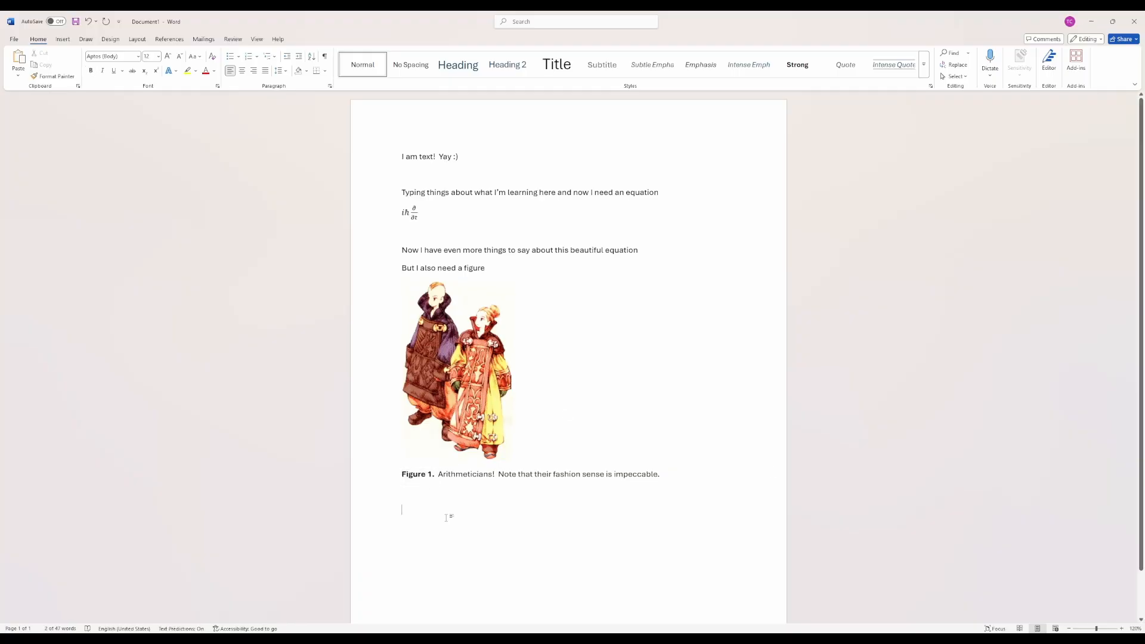
text(Onward)
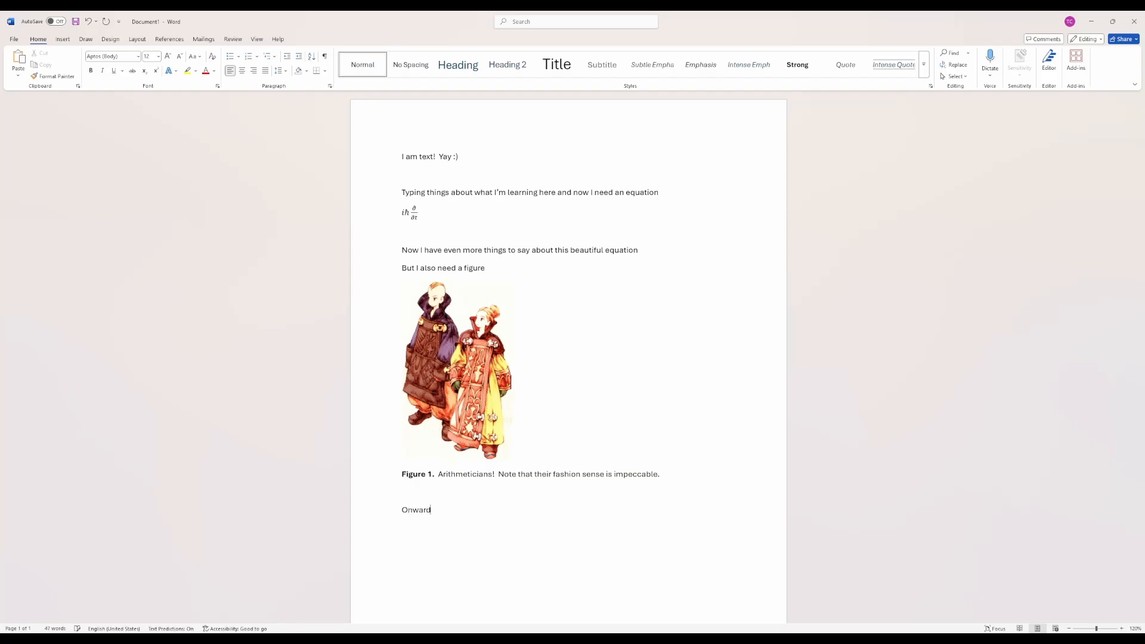
text( with the exposition.  Blah blah blah.)
- Try moving the inline picture up into the "Now I have even more things" sentence, and undo the move
click(488, 363)
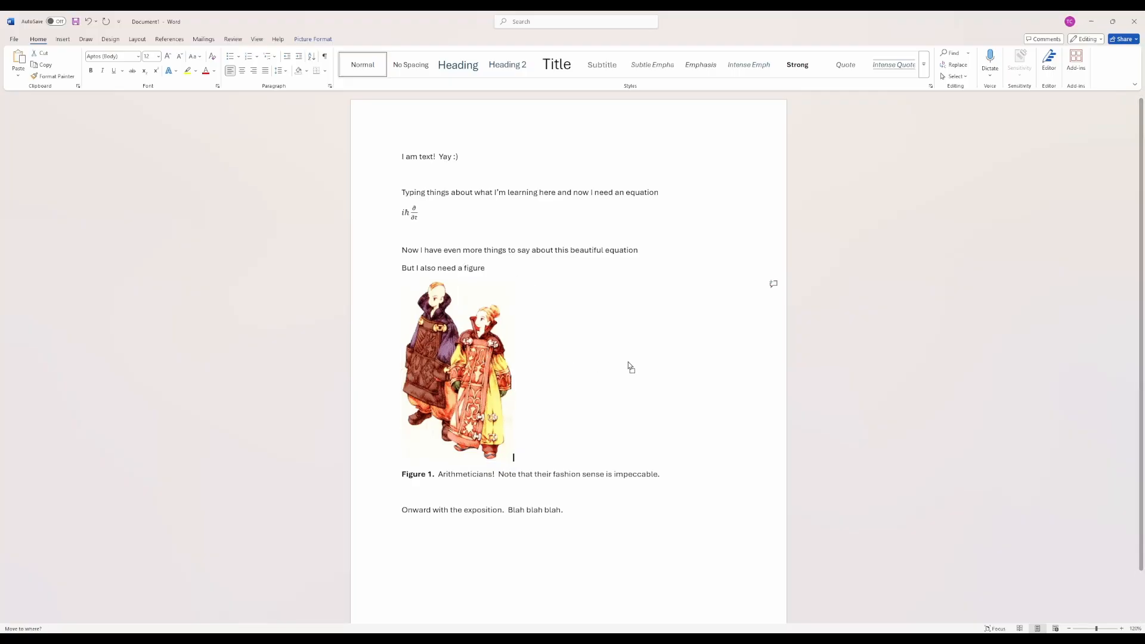
drag(488, 364, 449, 267)
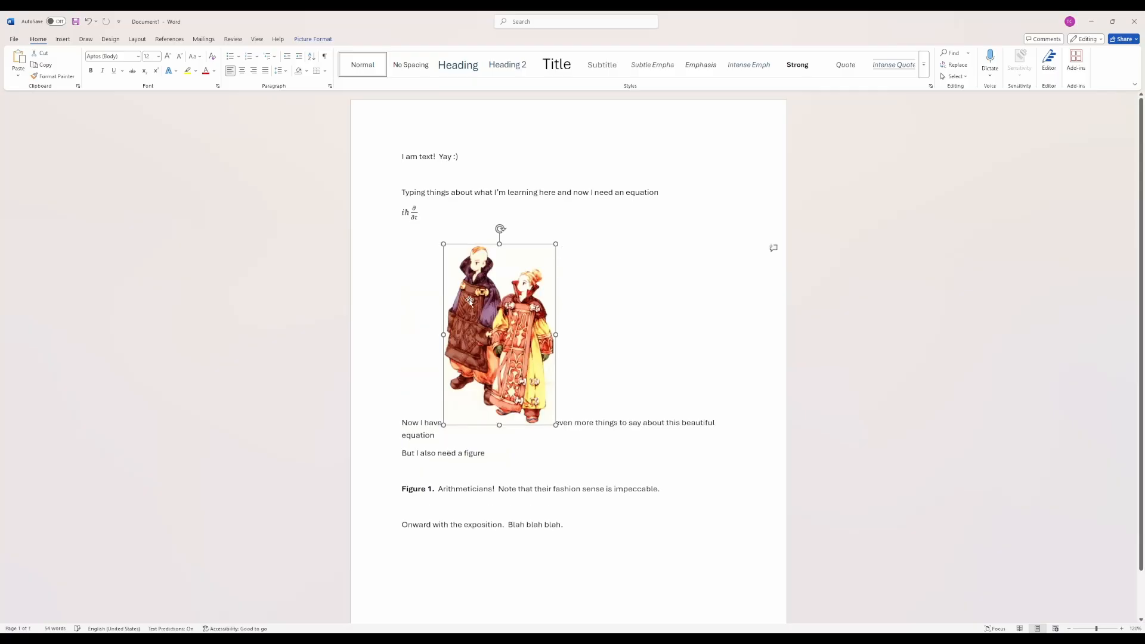
key(ctrl+z)
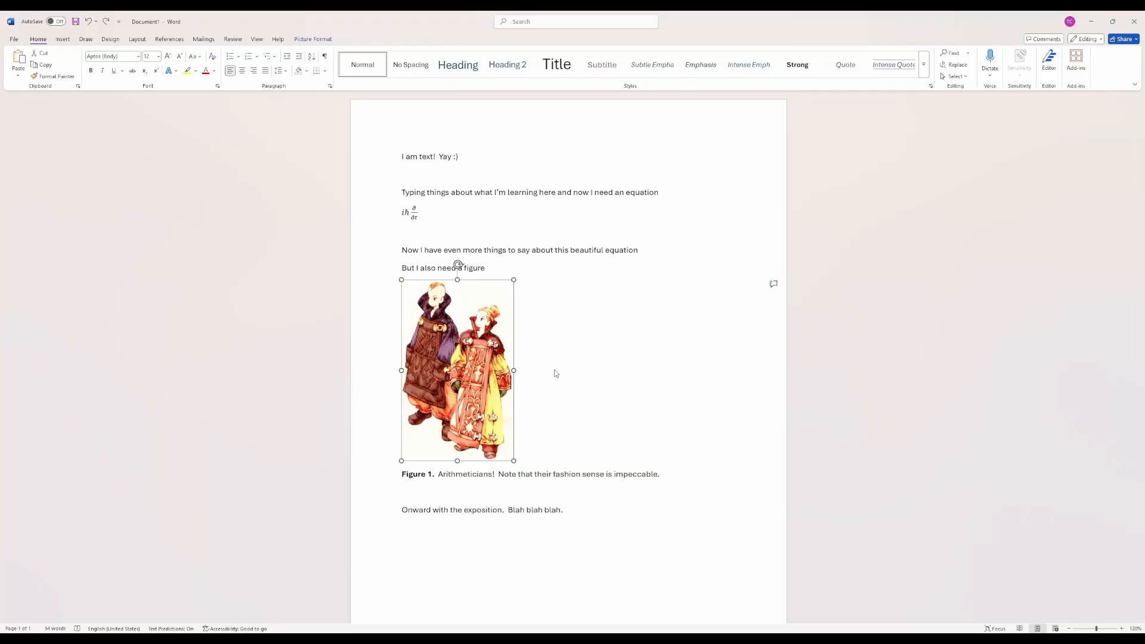
- Change the picture's text wrapping so it floats in front of the text, and move it over the middle of the caption lines
key(ctrl+y)
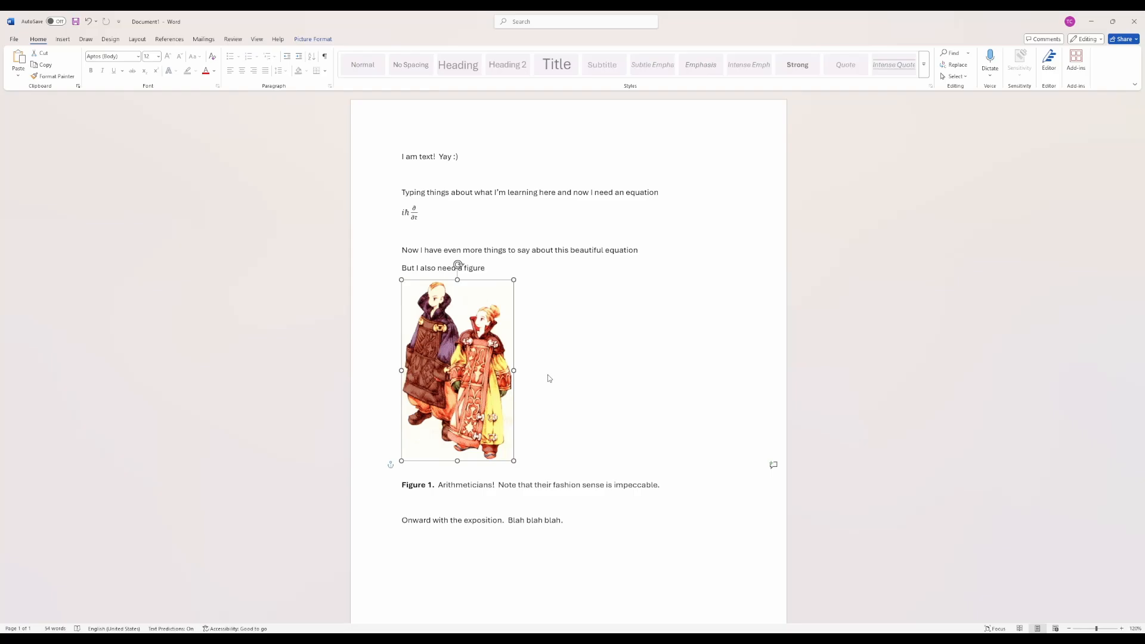
mouse_move(462, 385)
mouse_down()
mouse_move(449, 277)
mouse_move(480, 400)
mouse_move(465, 418)
mouse_move(457, 376)
mouse_move(458, 393)
mouse_move(470, 389)
mouse_up()
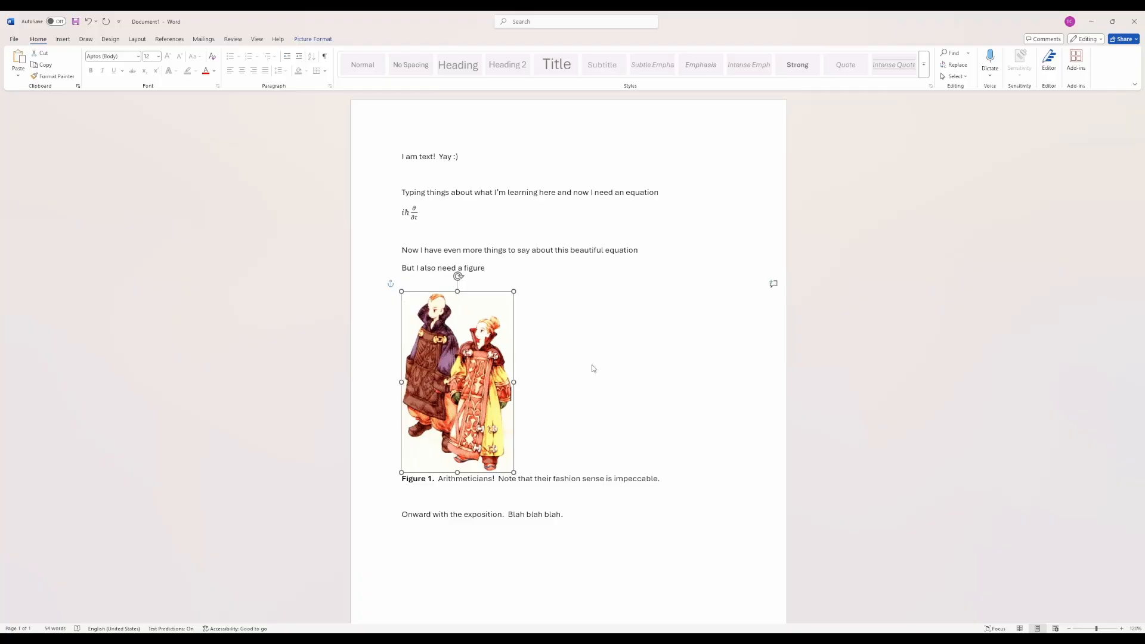
key(ctrl+z)
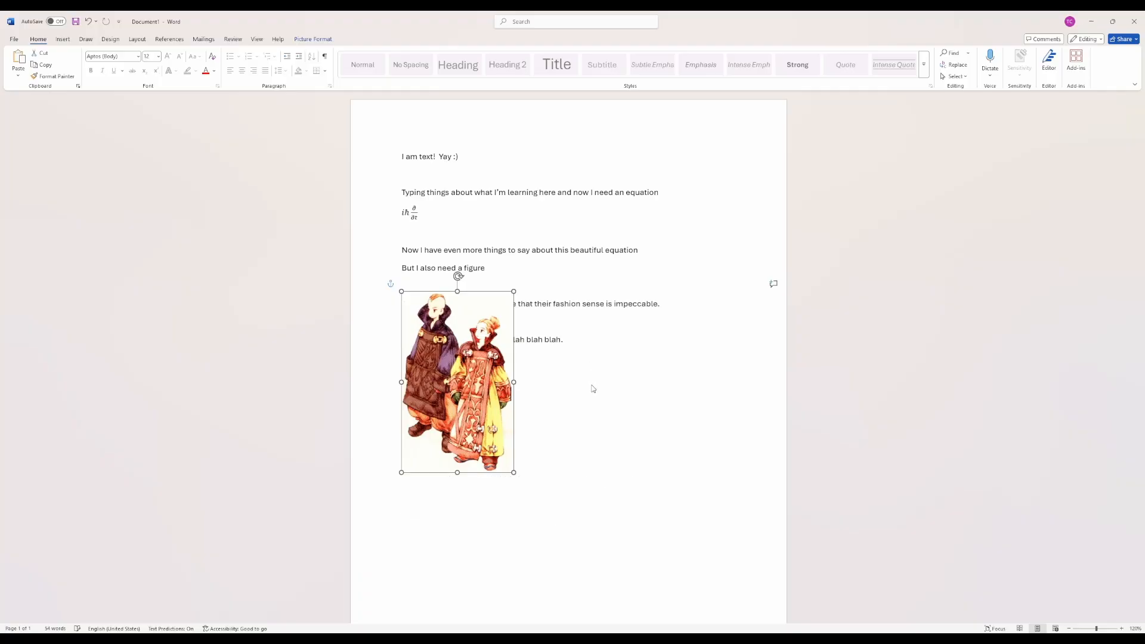
drag(466, 364, 556, 340)
drag(557, 386, 516, 324)
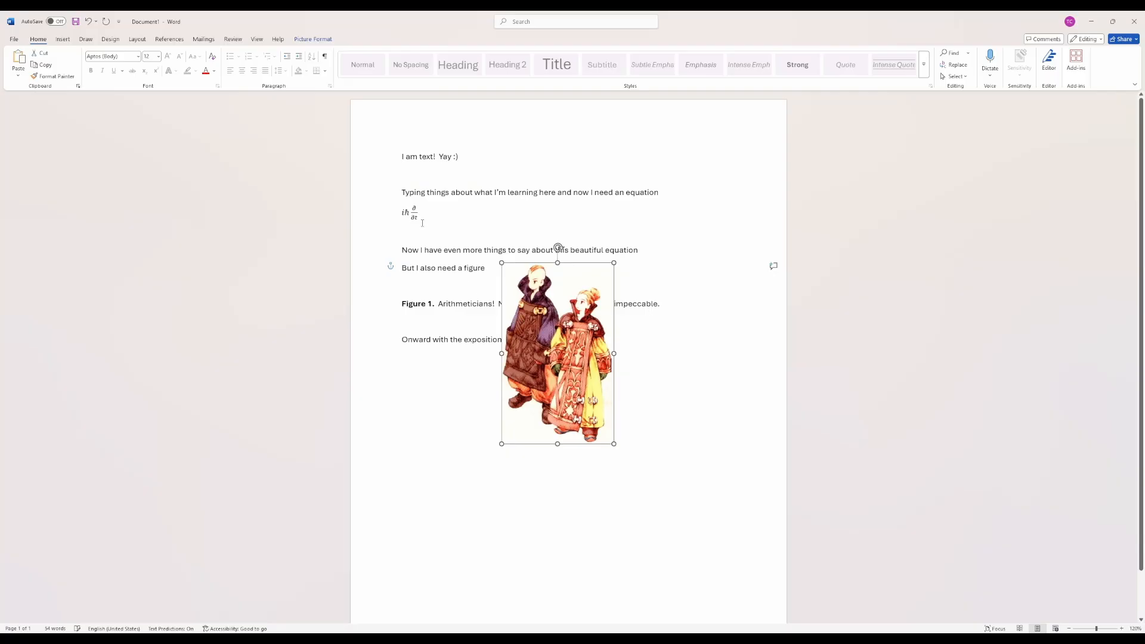
- Insert blank lines above the Figure 1 caption and move the floating picture into the gap, near the right margin
click(430, 251)
click(433, 293)
key(Return)
key(Return)
key(Return)
key(Return)
key(Return)
key(Return)
key(Return)
key(Return)
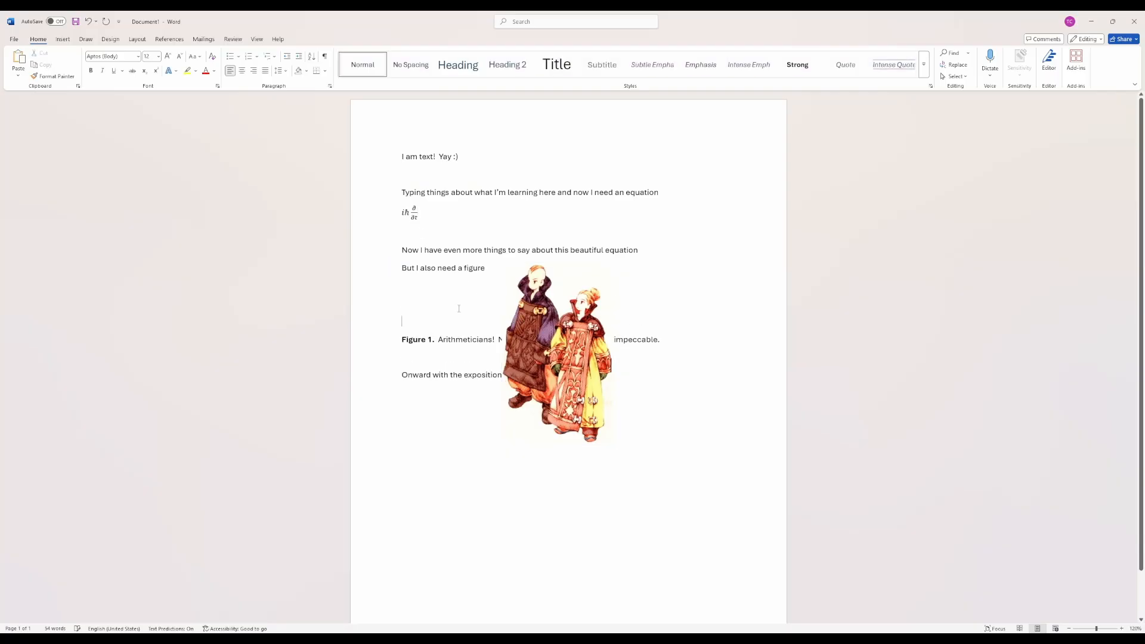
key(Return)
drag(540, 370, 617, 371)
click(681, 494)
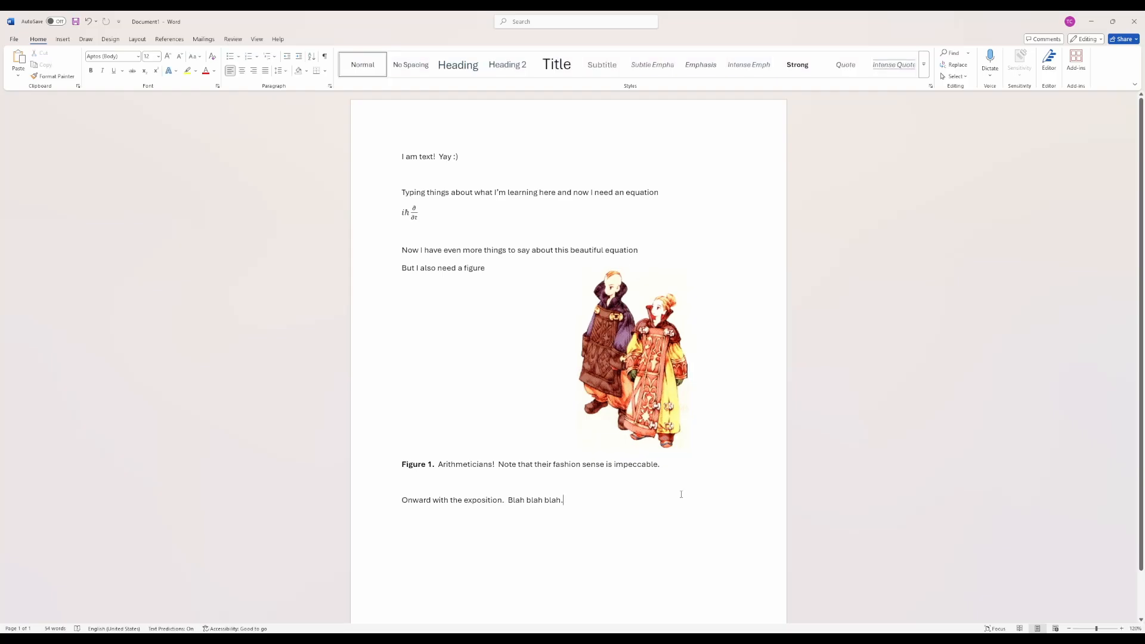